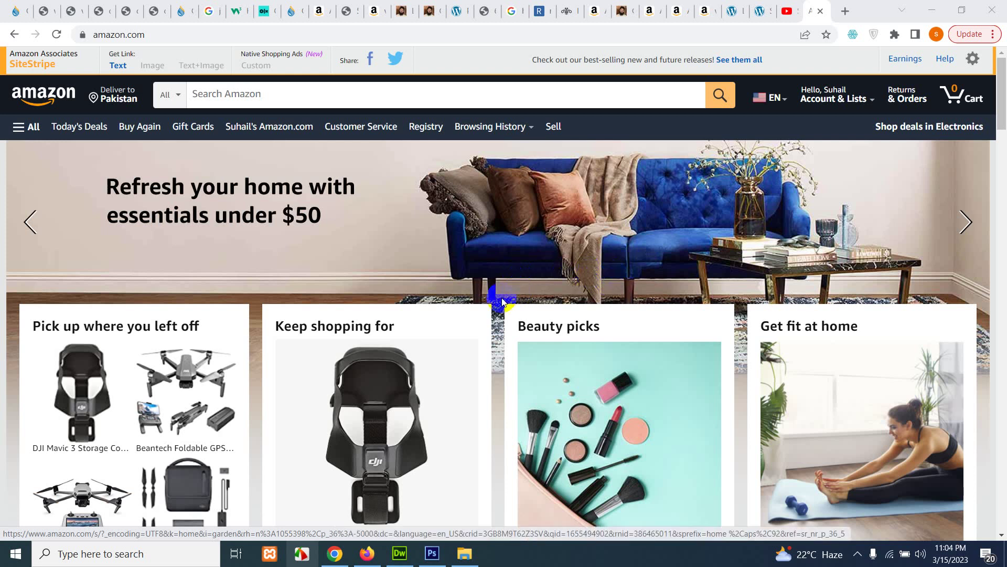
# - Bring the Chrome window forward and look over the Amazon page
pyautogui.click(4, 257)
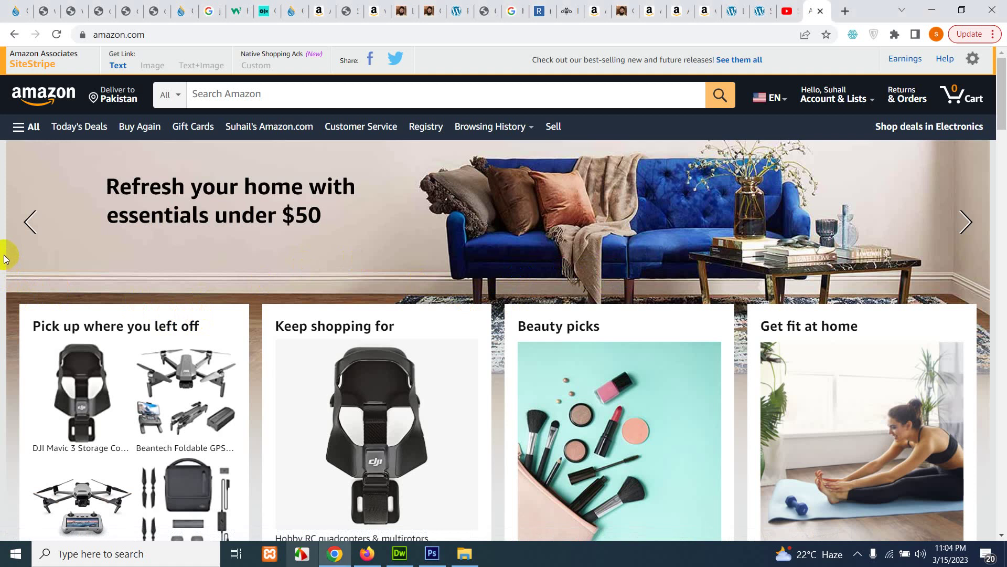
pyautogui.scroll(-3, 68, 260)
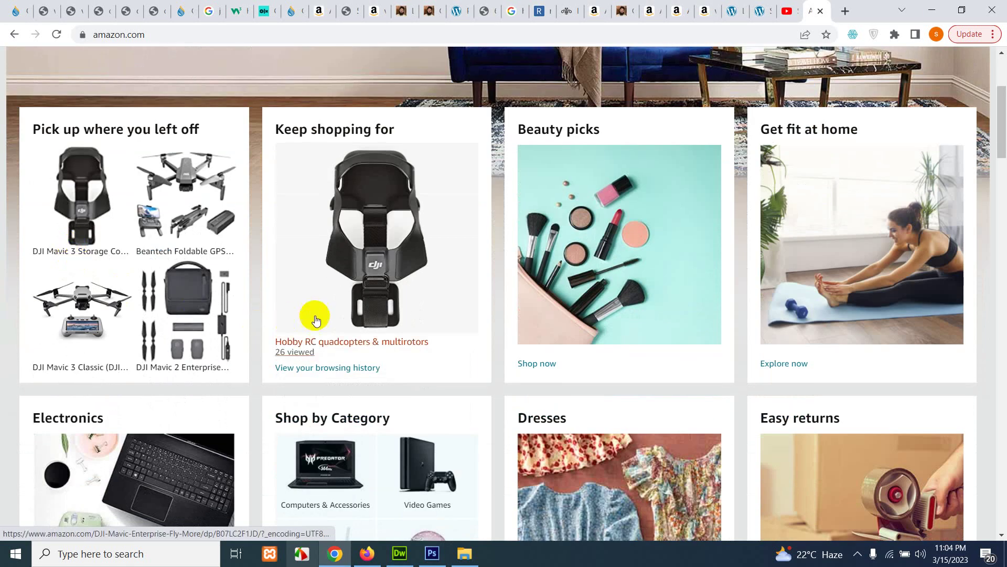
pyautogui.scroll(3, 22, 308)
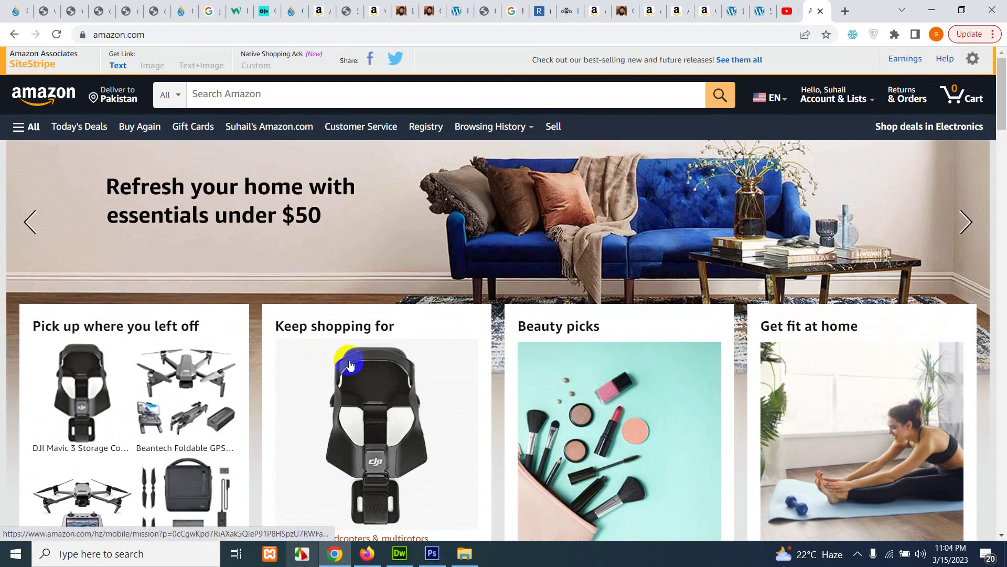
pyautogui.scroll(-4, 434, 389)
pyautogui.scroll(-3, 433, 393)
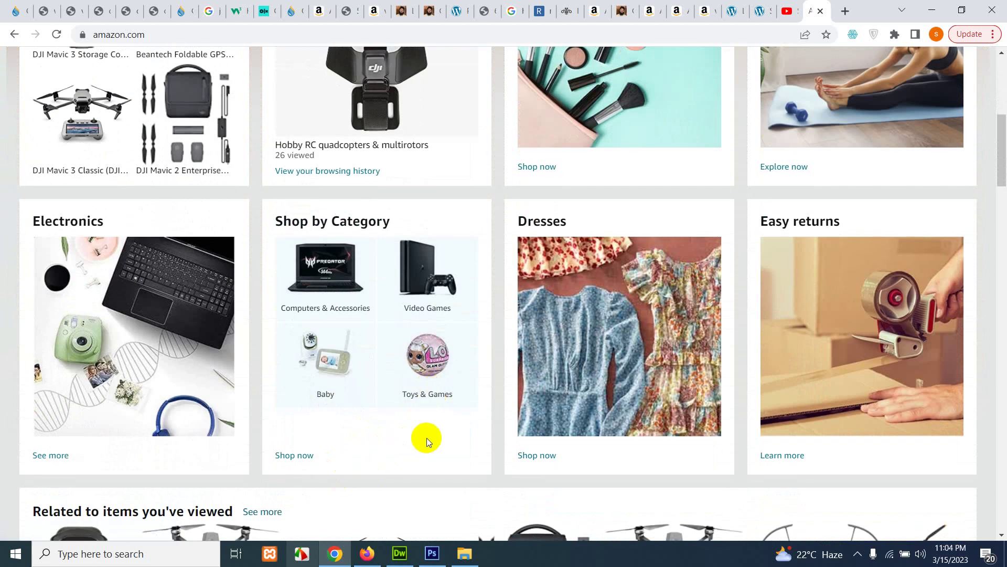
pyautogui.scroll(2, 468, 457)
pyautogui.scroll(-2, 469, 456)
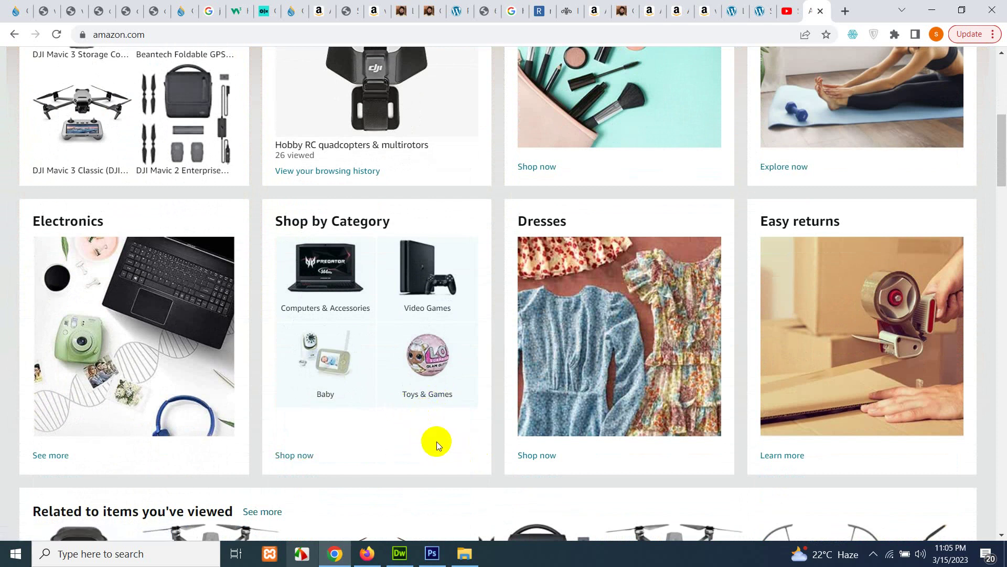
pyautogui.scroll(2, 438, 425)
pyautogui.scroll(-2, 436, 427)
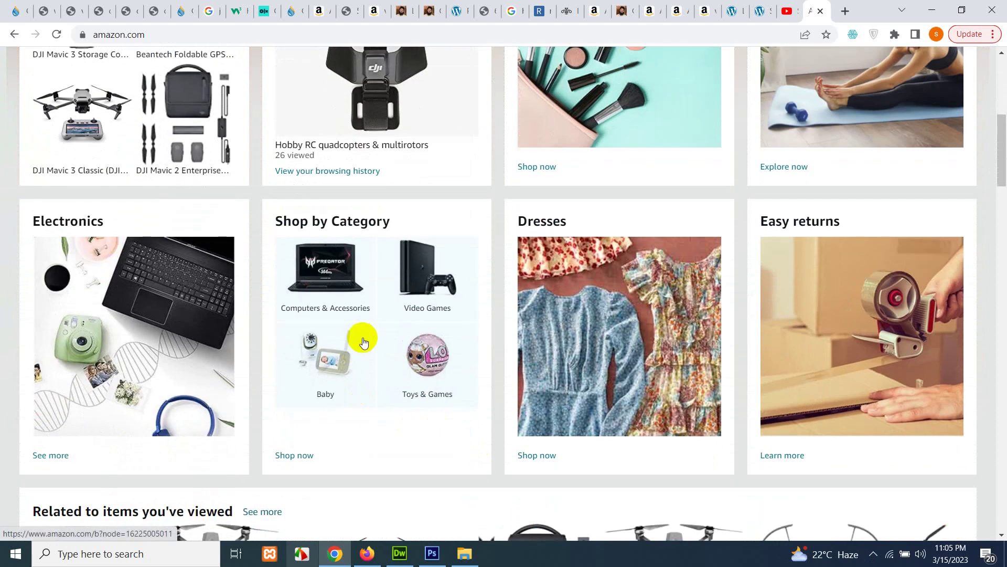
pyautogui.scroll(-1, 378, 338)
pyautogui.scroll(-5, 430, 220)
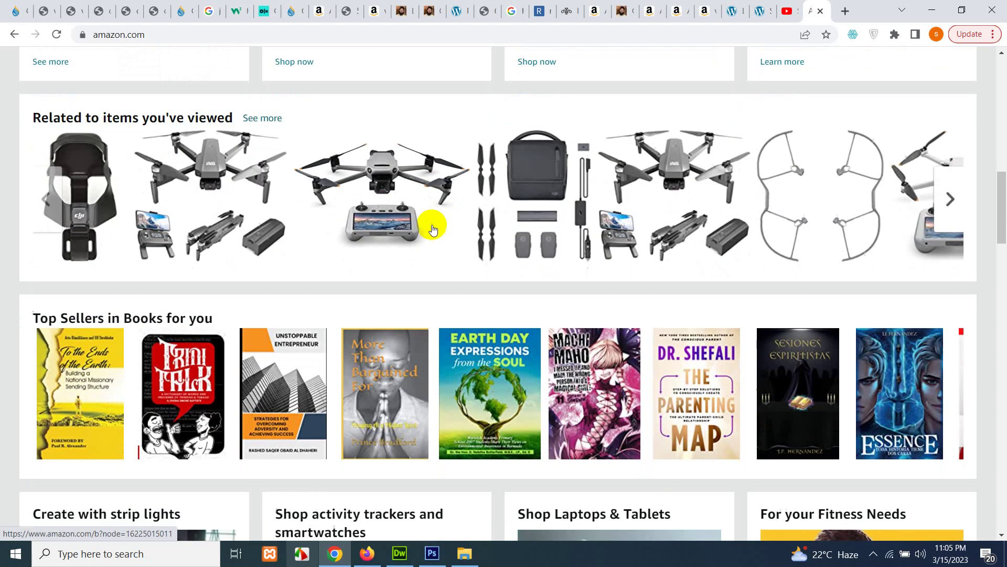
pyautogui.scroll(6, 348, 241)
pyautogui.scroll(2, 100, 240)
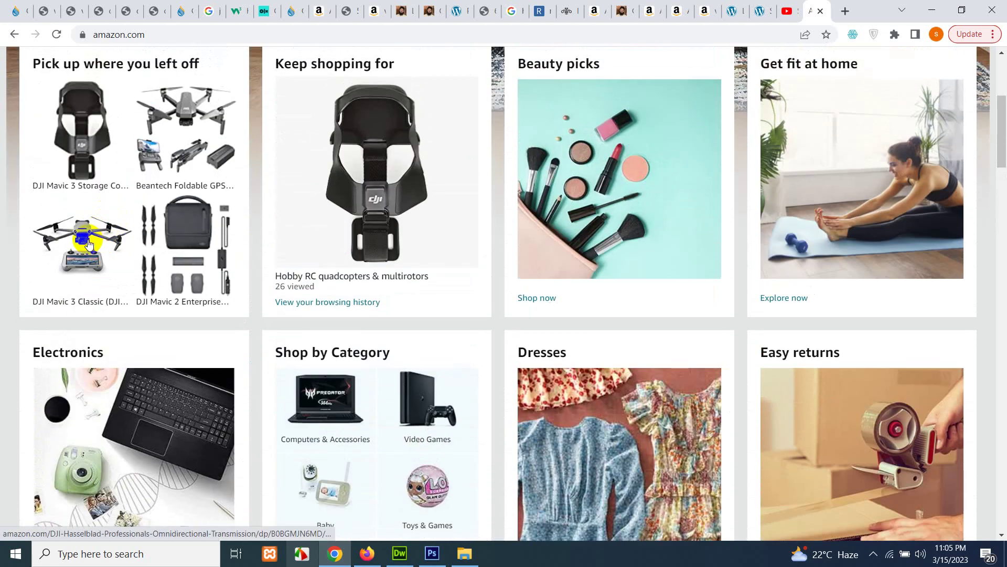
pyautogui.scroll(2, 310, 238)
pyautogui.scroll(2, 427, 275)
# - Search Amazon for 'ps5 accessories'
pyautogui.click(320, 92)
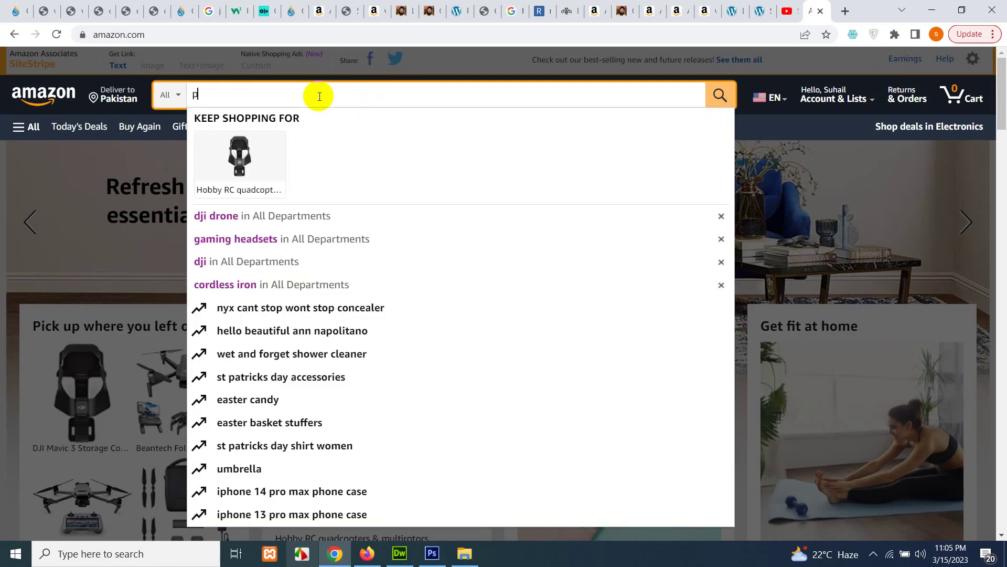
pyautogui.write('ps5 accessories')
pyautogui.press('Return')
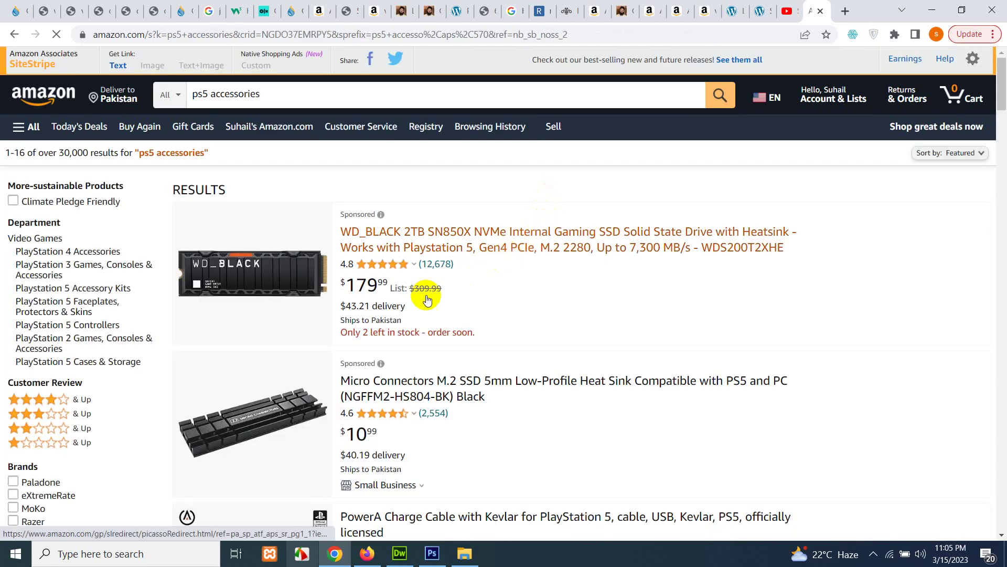
pyautogui.scroll(-10, 425, 294)
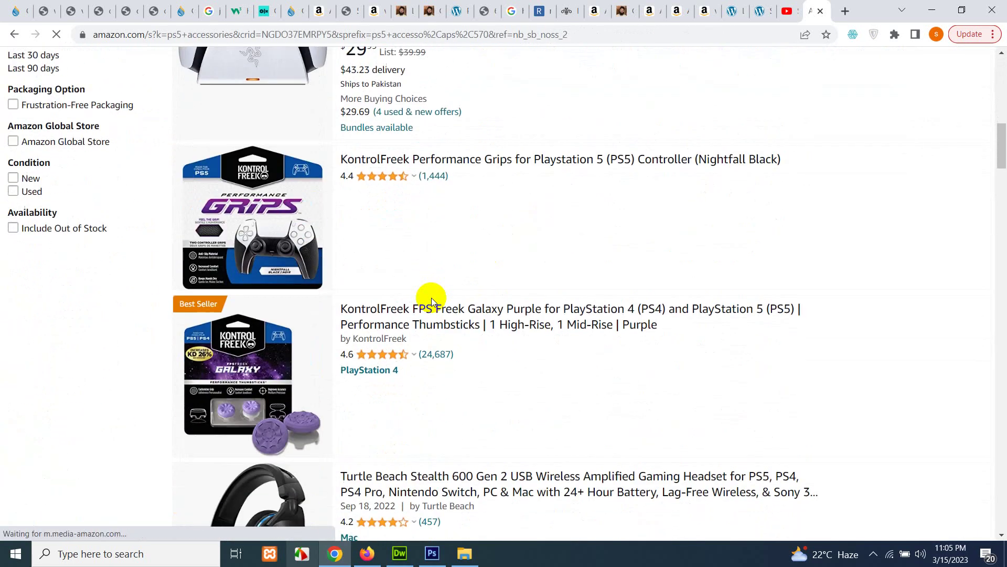
pyautogui.scroll(-20, 431, 297)
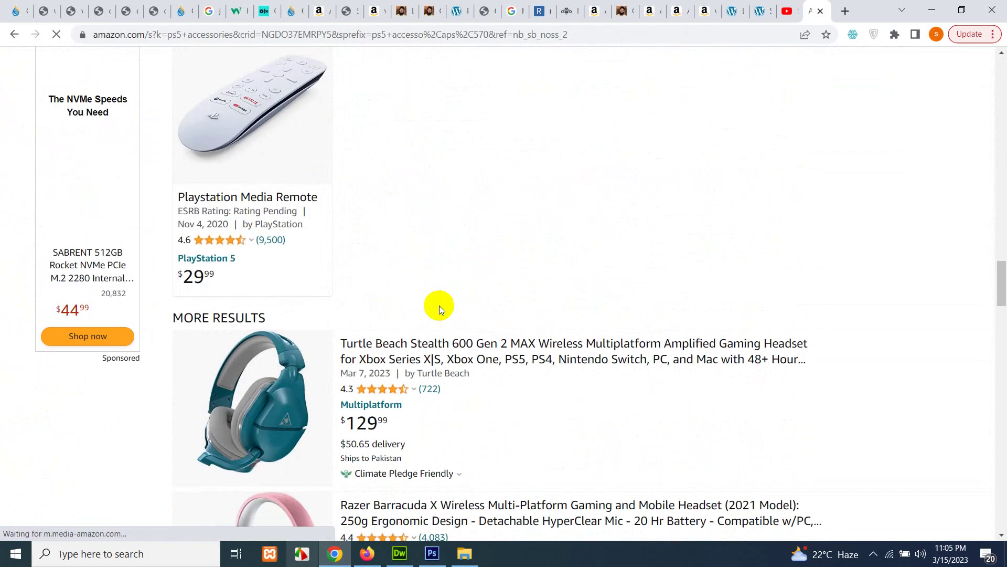
pyautogui.scroll(20, 439, 305)
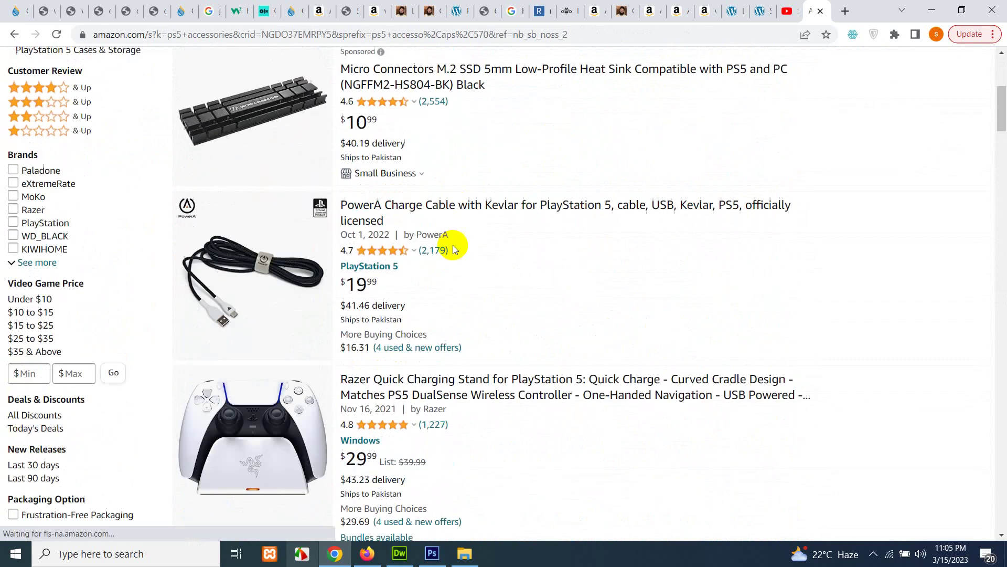
pyautogui.scroll(5, 452, 249)
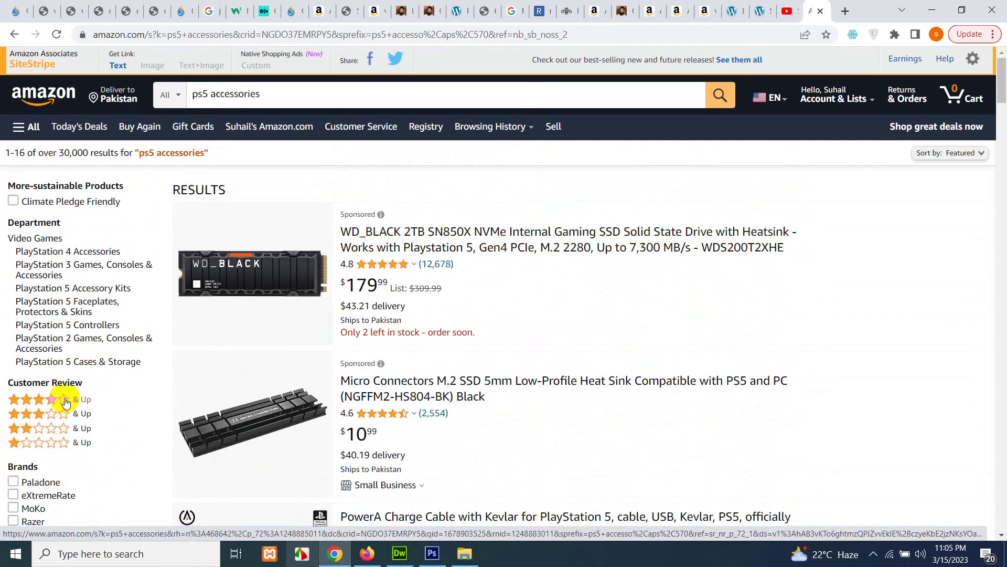
# - Filter the results to the '4 stars & Up' customer review rating and browse them
pyautogui.click(59, 405)
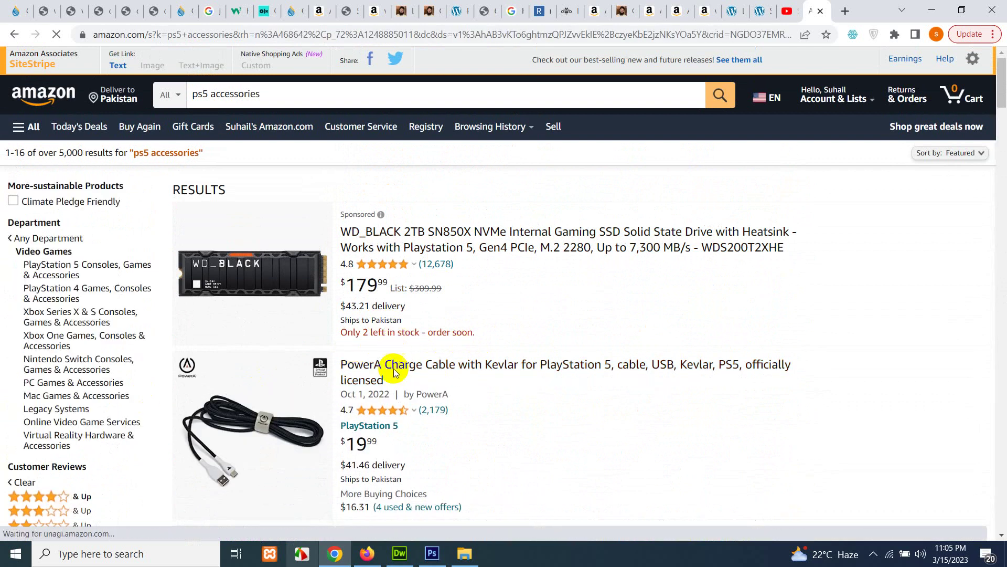
pyautogui.scroll(-2, 399, 386)
pyautogui.scroll(2, 399, 386)
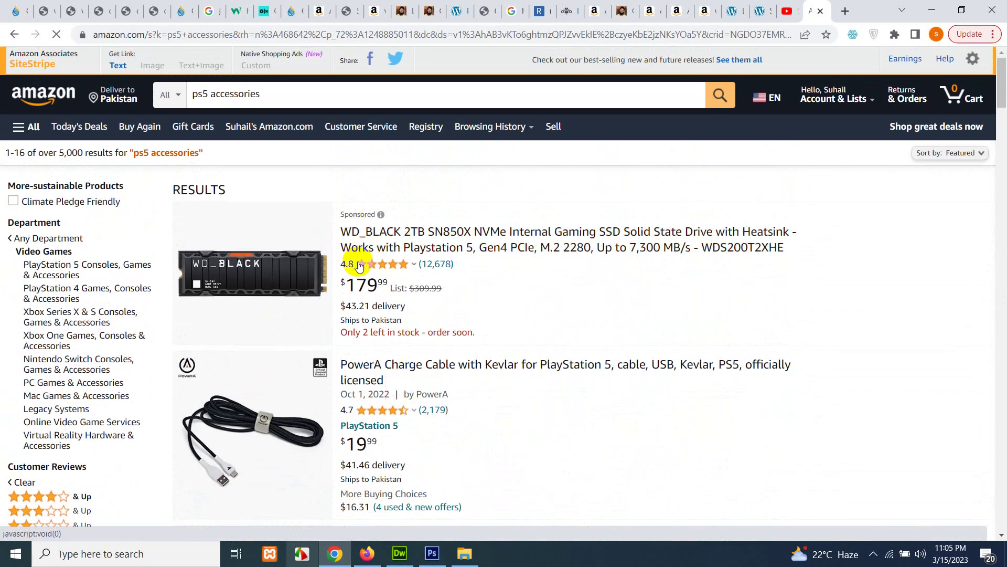
pyautogui.moveTo(371, 260)
pyautogui.scroll(-2, 374, 321)
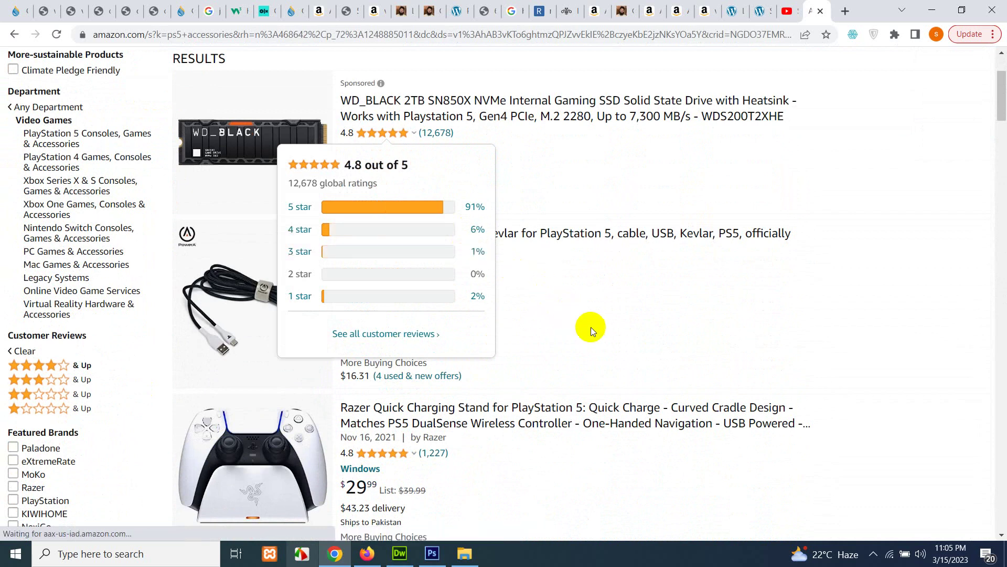
pyautogui.scroll(-5, 606, 351)
pyautogui.scroll(4, 536, 356)
pyautogui.scroll(-14, 537, 356)
pyautogui.scroll(18, 537, 355)
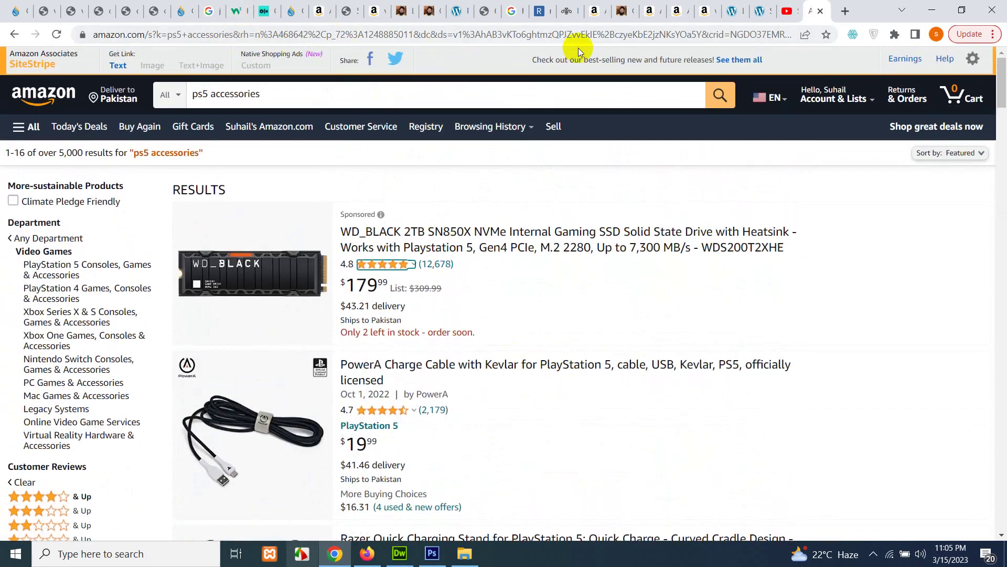
pyautogui.scroll(-15, 450, 405)
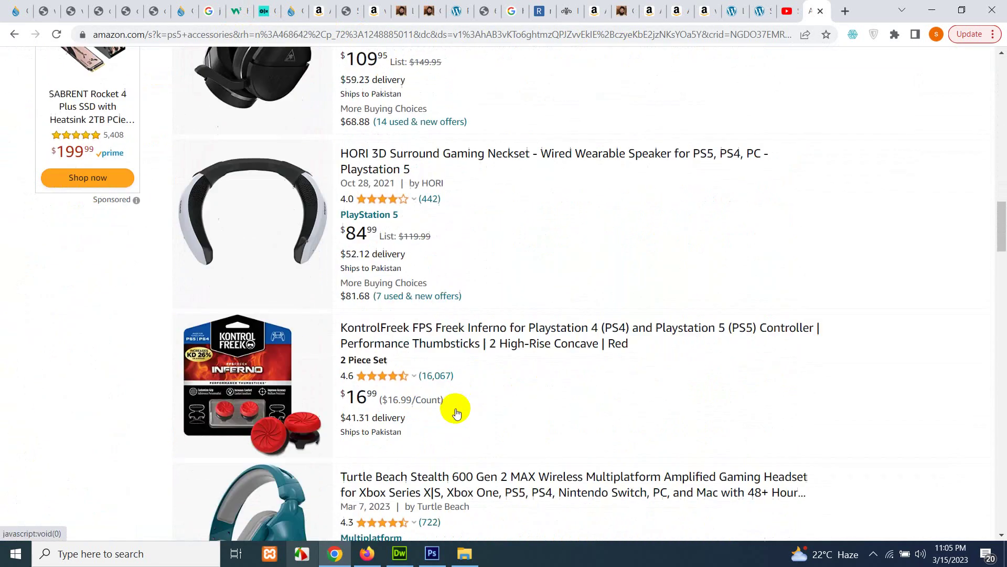
pyautogui.scroll(-20, 455, 410)
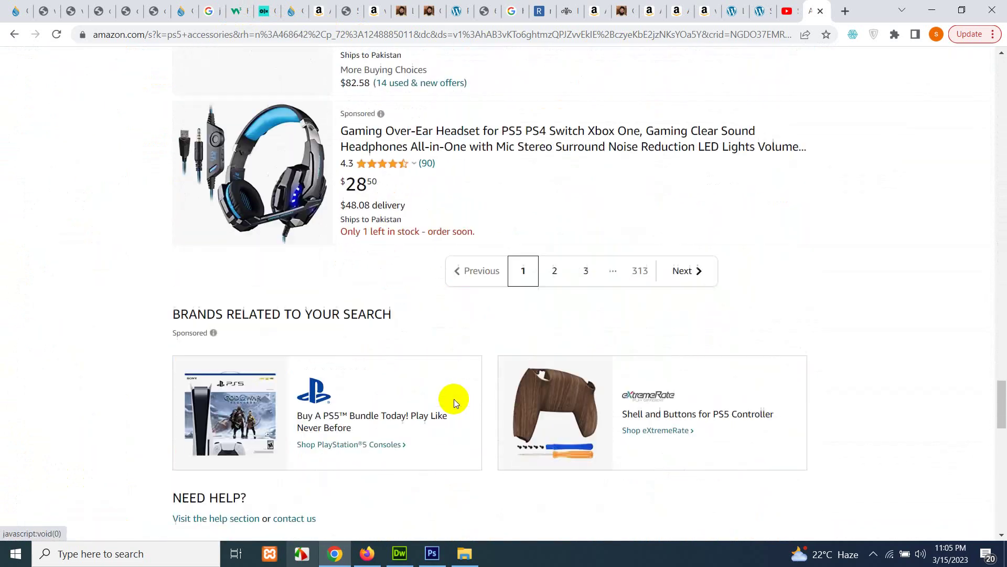
pyautogui.scroll(20, 455, 398)
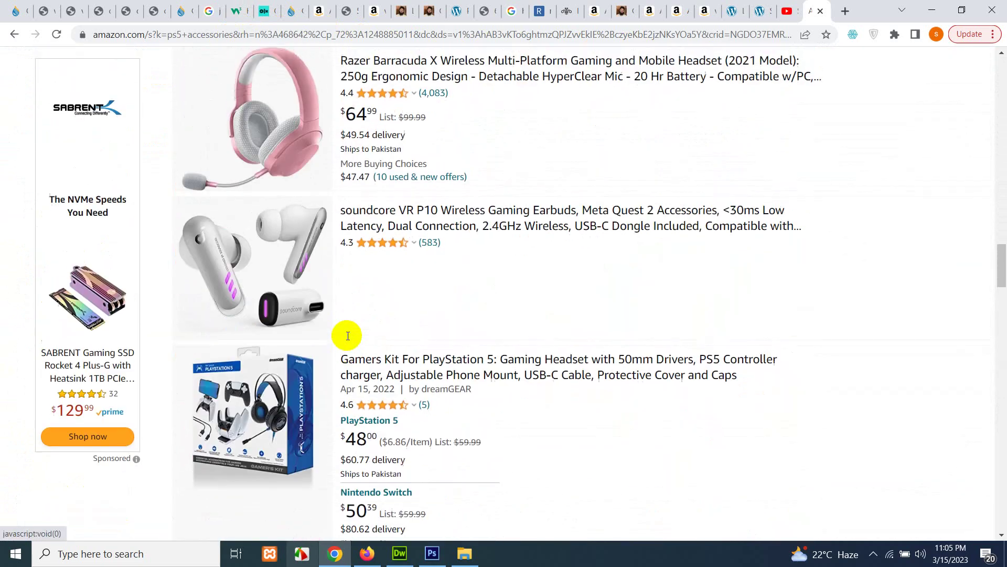
pyautogui.scroll(15, 348, 335)
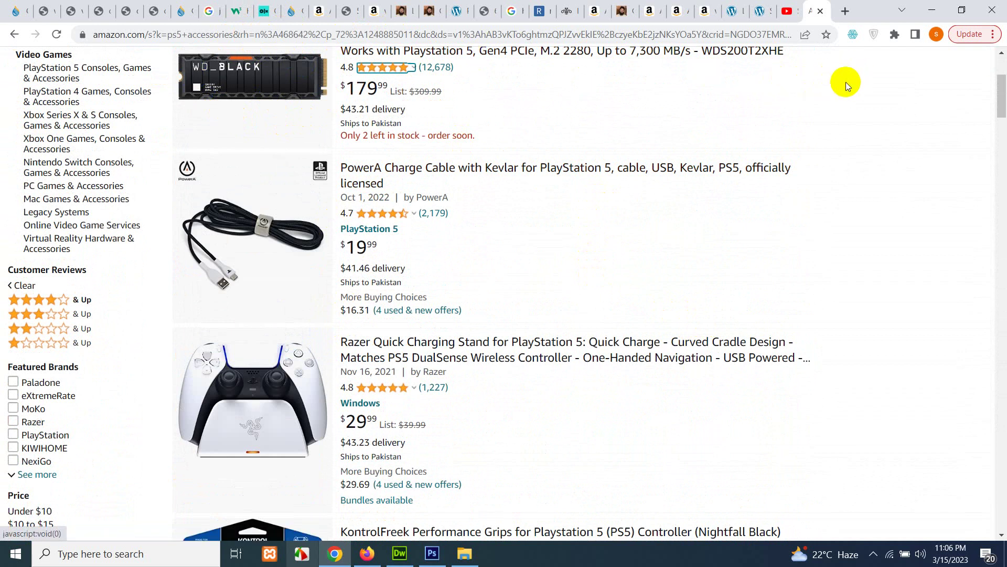
# - In a new tab, go to selfstudyhelp.com using the address-bar suggestion for 'self'
pyautogui.click(846, 12)
pyautogui.click(534, 34)
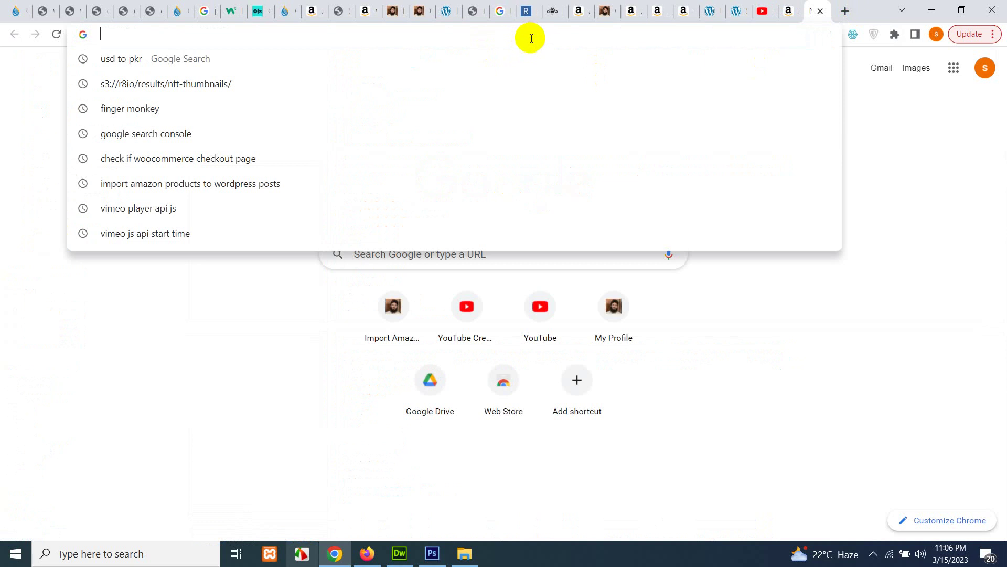
pyautogui.write('ss')
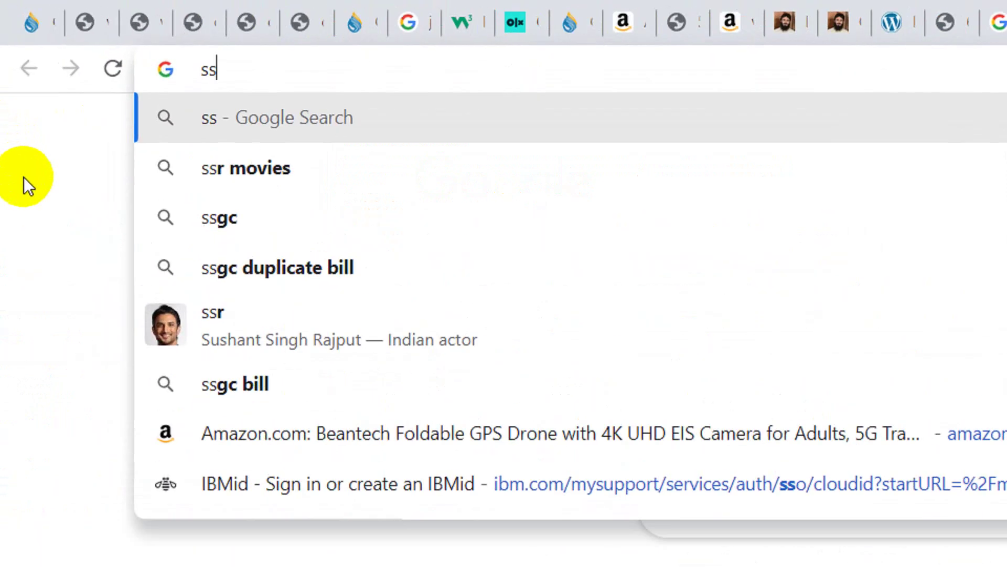
pyautogui.press('BackSpace')
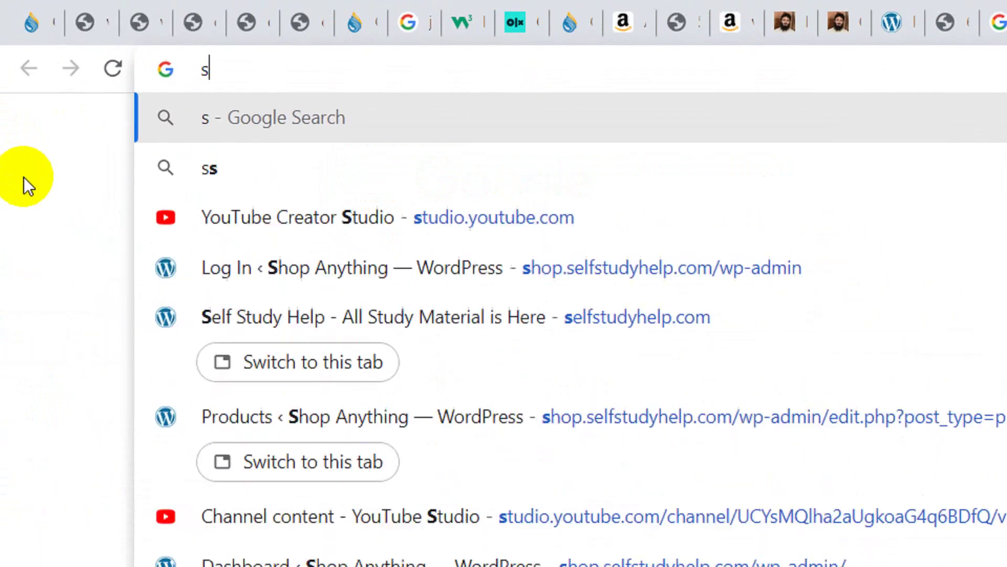
pyautogui.write('elf')
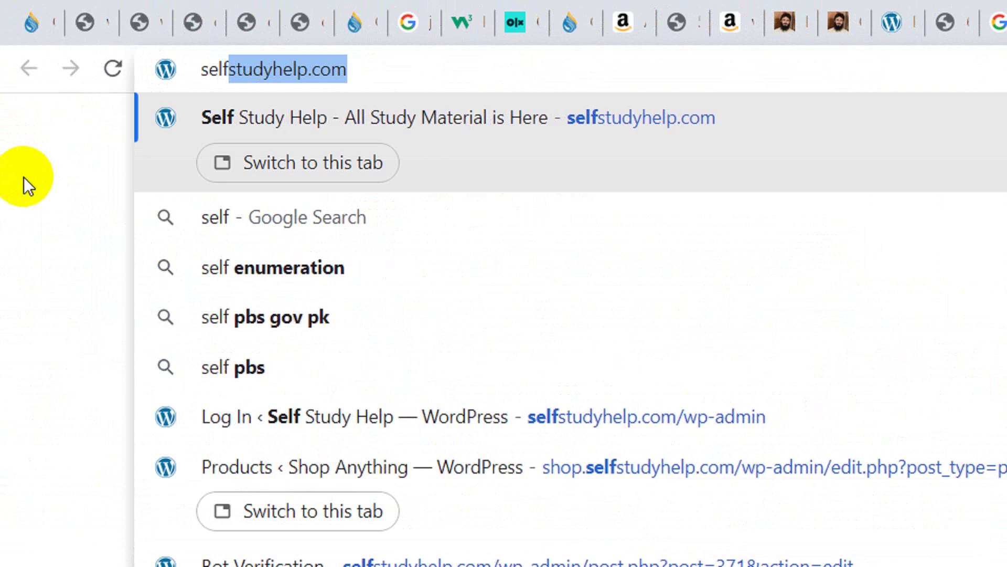
pyautogui.press('Return')
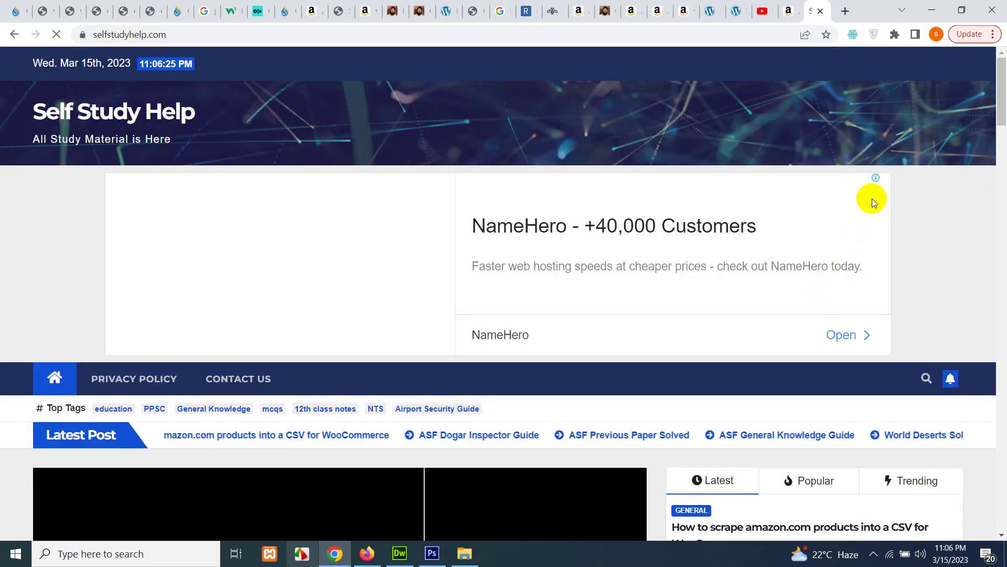
# - Search Self Study Help for the Amazon-to-CSV scraping post
pyautogui.click(921, 383)
pyautogui.click(853, 407)
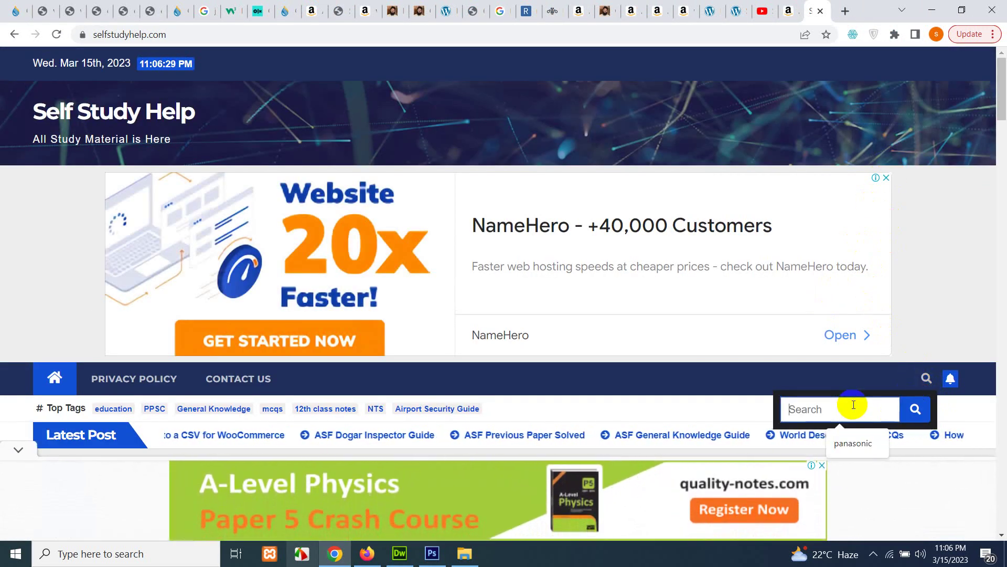
pyautogui.write('amazon to wo')
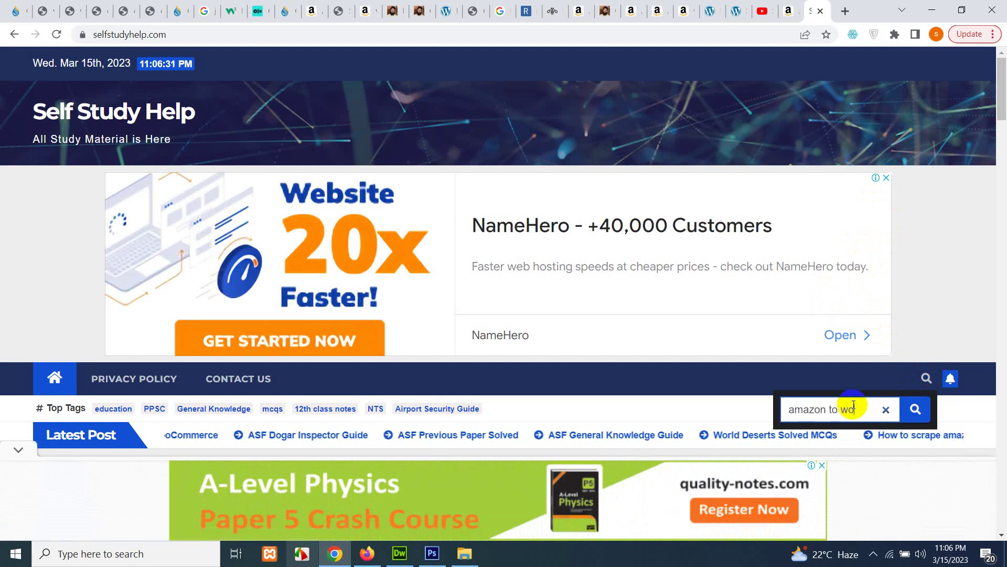
pyautogui.write('ocommerce')
pyautogui.press('BackSpace')
pyautogui.press('BackSpace')
pyautogui.press('BackSpace')
pyautogui.press('BackSpace')
pyautogui.press('BackSpace')
pyautogui.press('BackSpace')
pyautogui.press('BackSpace')
pyautogui.press('BackSpace')
pyautogui.press('BackSpace')
pyautogui.press('BackSpace')
pyautogui.press('BackSpace')
pyautogui.write('to csv')
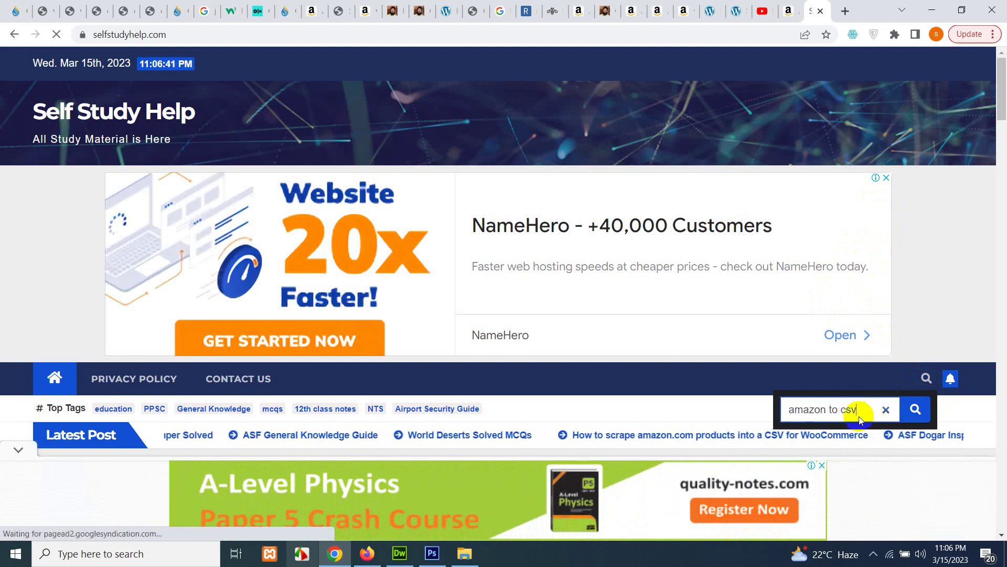
pyautogui.scroll(-6, 832, 401)
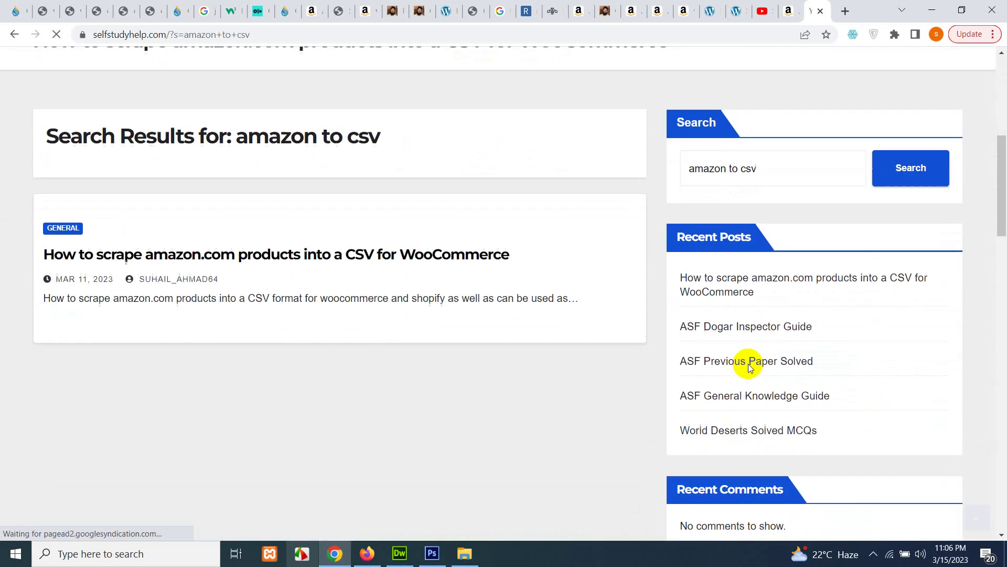
# - Open 'How to scrape amazon.com products into a CSV for WooCommerce' and scroll to its form
pyautogui.click(251, 246)
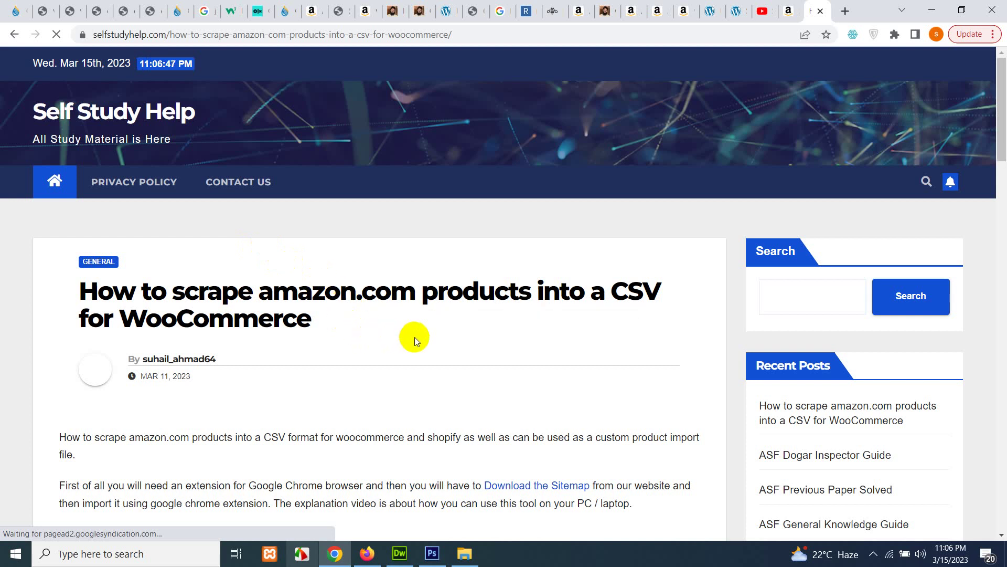
pyautogui.scroll(-5, 412, 338)
pyautogui.scroll(1, 403, 263)
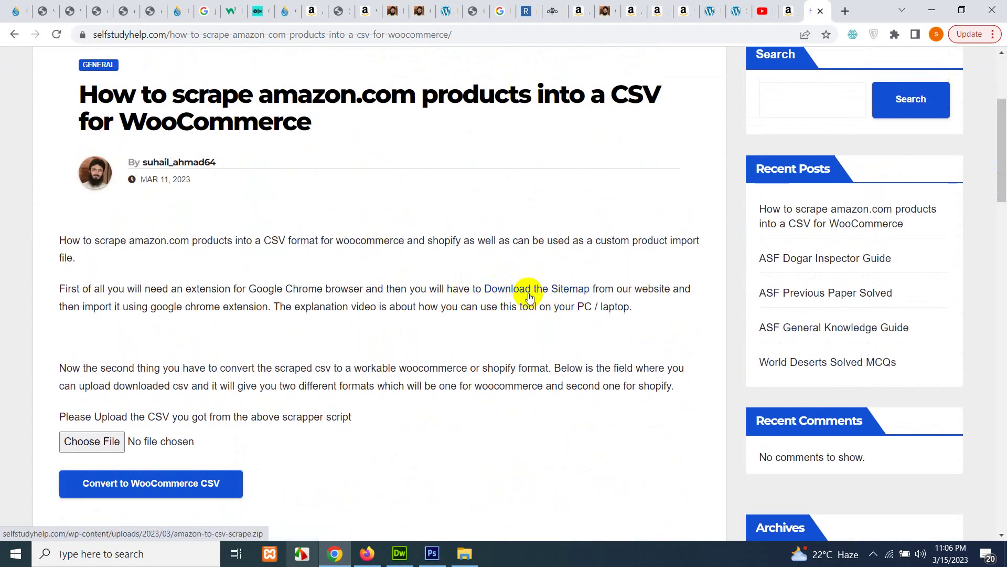
# - Open Chrome's Extensions page via More tools and reveal the Chrome Web Store link
pyautogui.rightClick(630, 166)
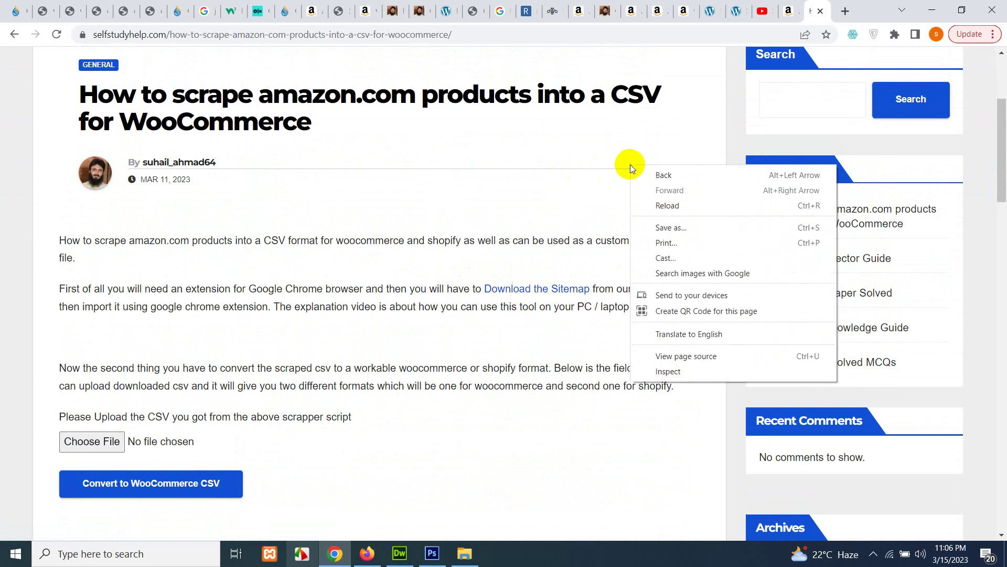
pyautogui.click(995, 35)
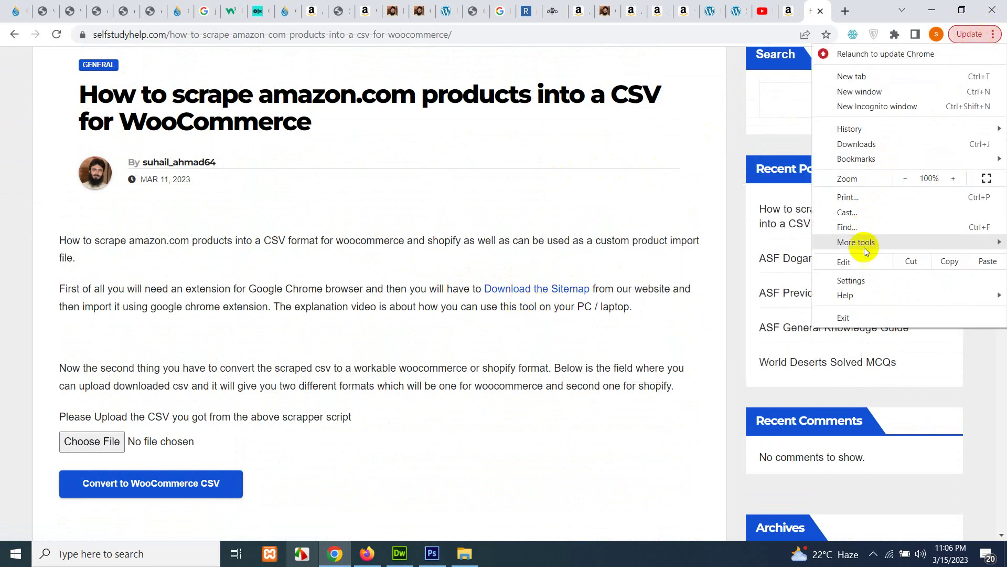
pyautogui.moveTo(865, 242)
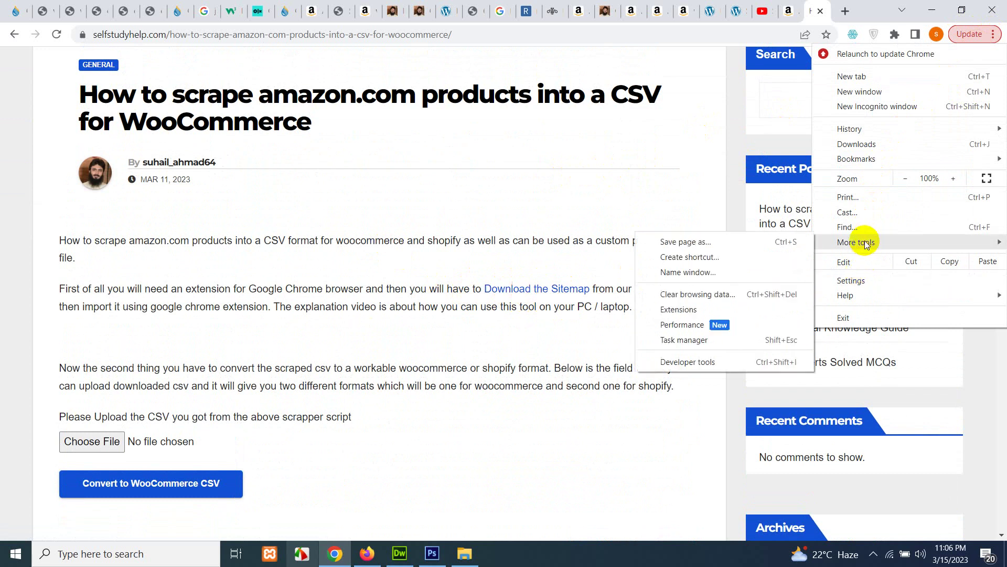
pyautogui.click(680, 310)
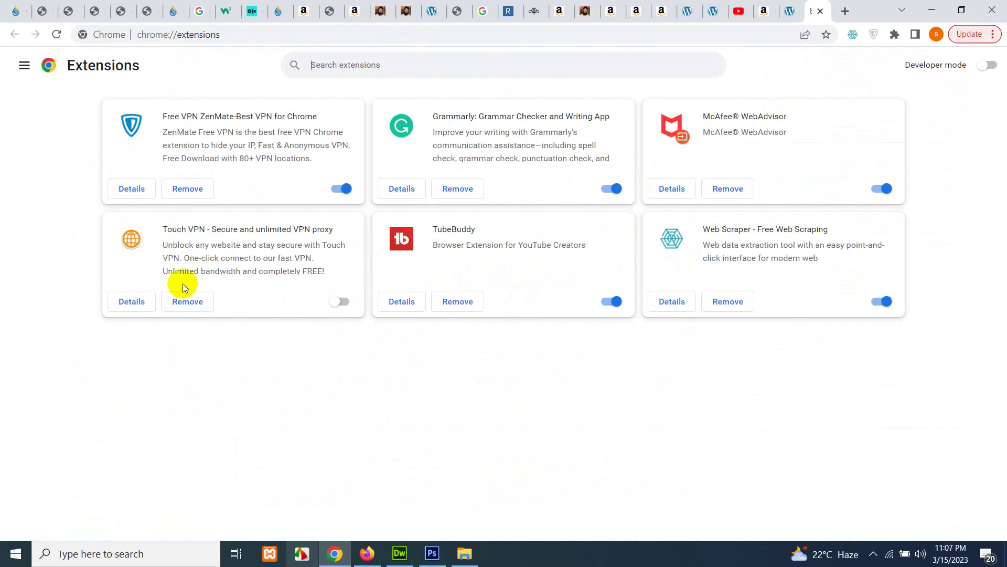
pyautogui.click(22, 76)
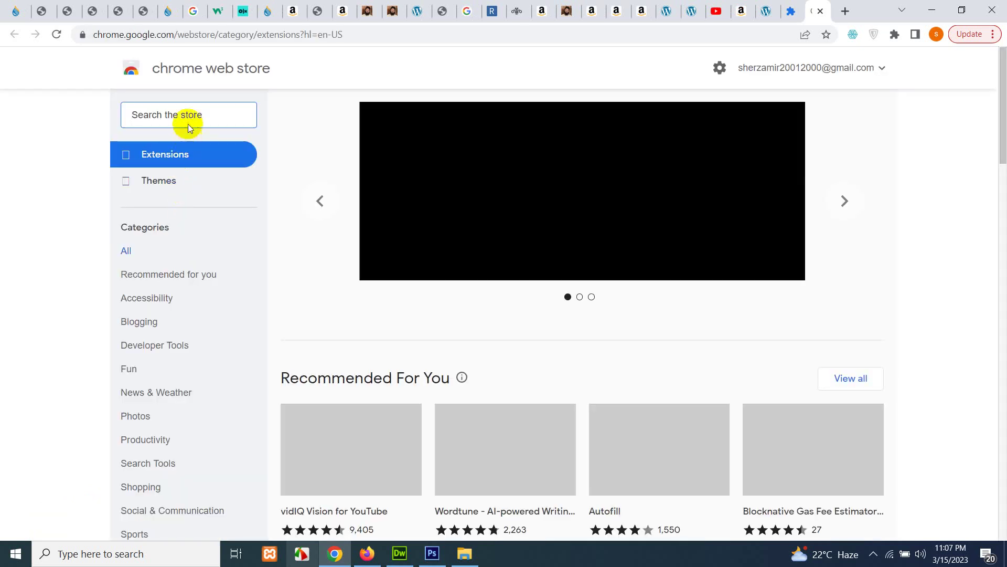
# - Search the Chrome Web Store for 'webscraper.io'
pyautogui.click(195, 117)
pyautogui.write('webscraper.io')
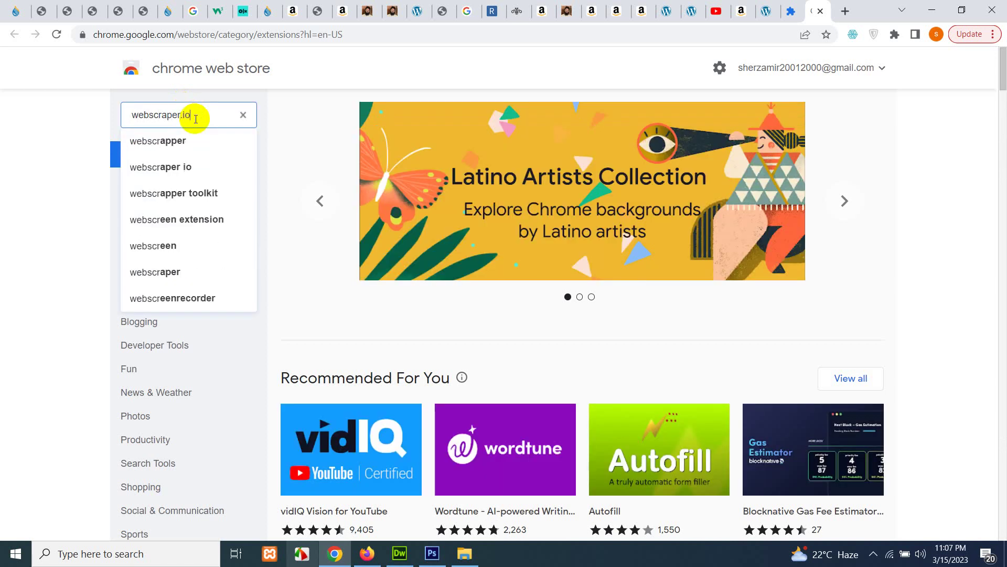
pyautogui.press('Return')
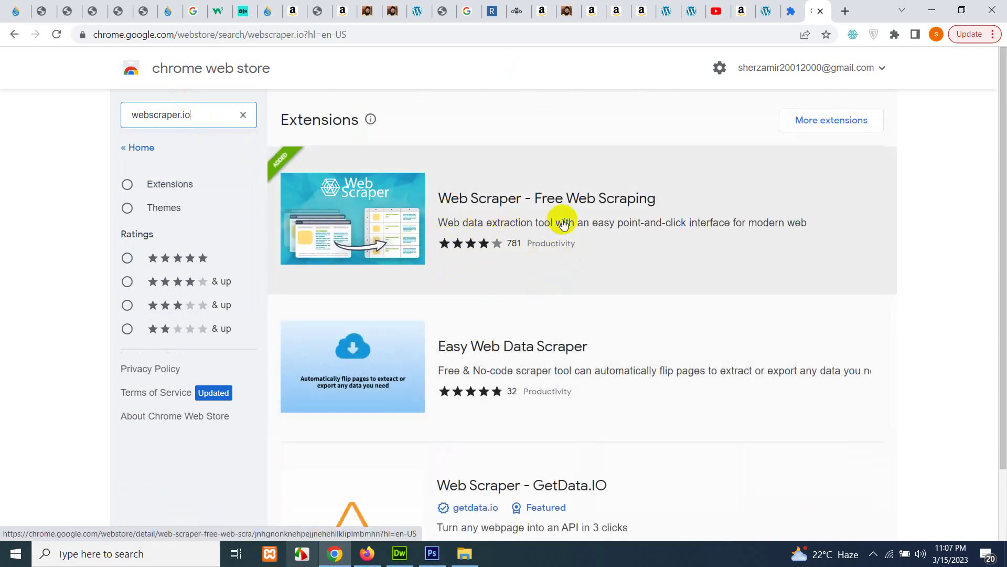
# - Open the 'Web Scraper - Free Web Scraping' details page and check its developer
pyautogui.click(480, 204)
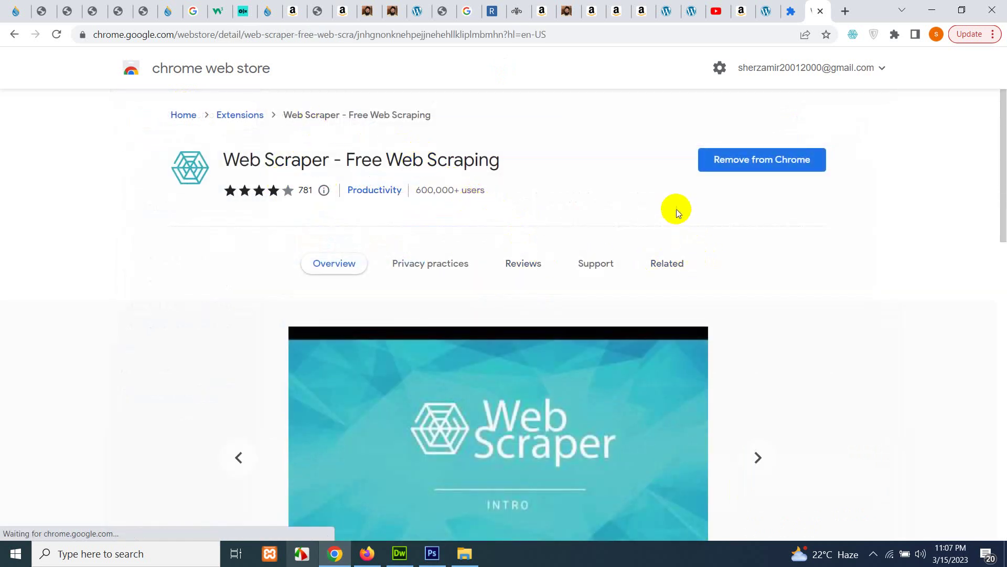
pyautogui.scroll(-10, 511, 219)
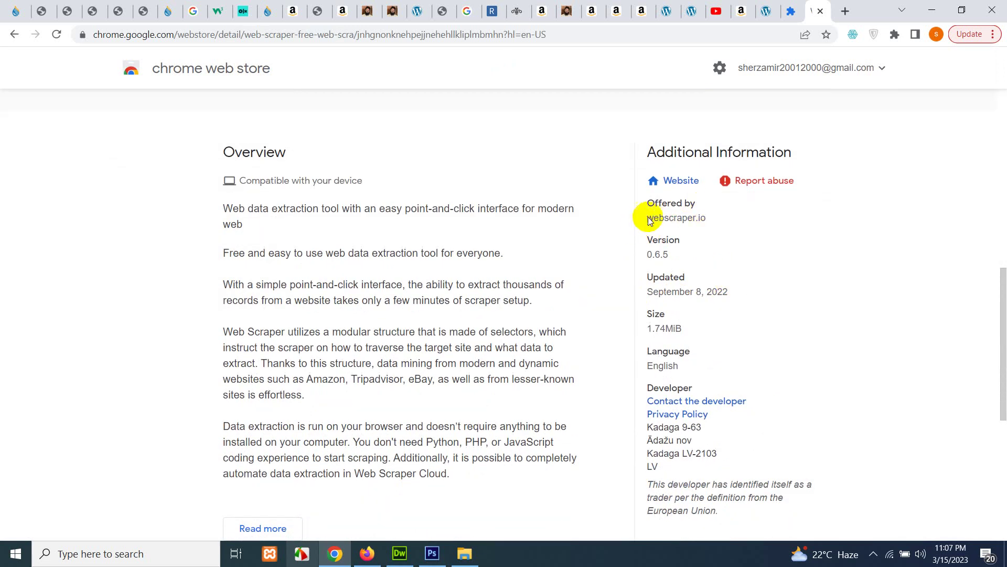
pyautogui.moveTo(644, 219); pyautogui.dragTo(675, 218)
pyautogui.scroll(7, 619, 261)
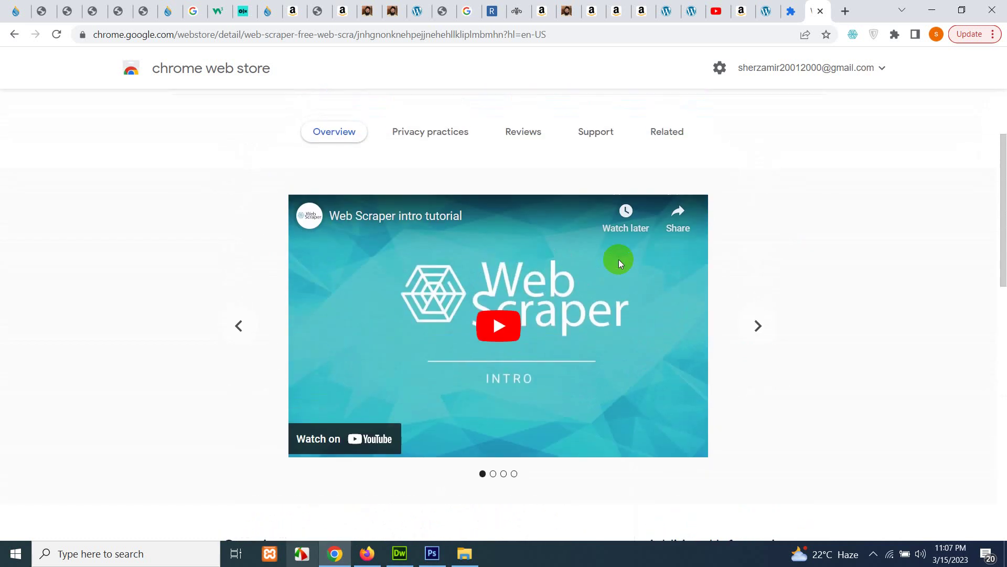
pyautogui.scroll(3, 619, 259)
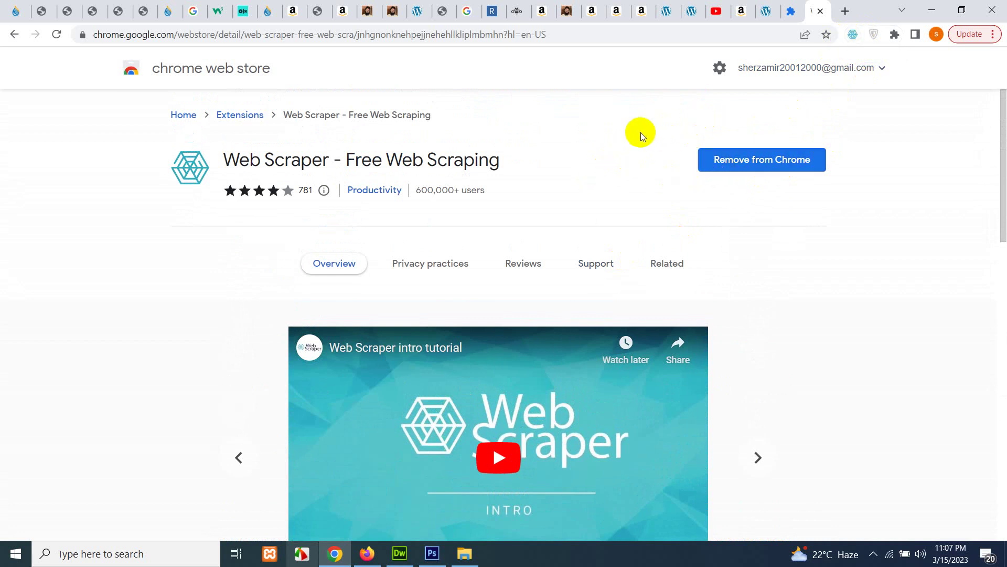
# - Close the Web Store and extensions tabs, returning to the scraping article
pyautogui.click(820, 11)
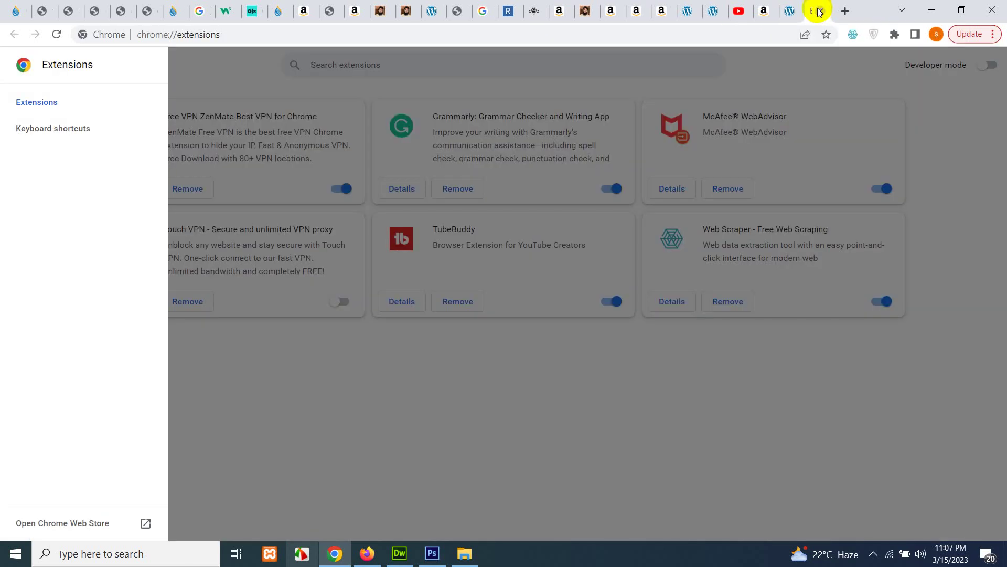
pyautogui.click(820, 11)
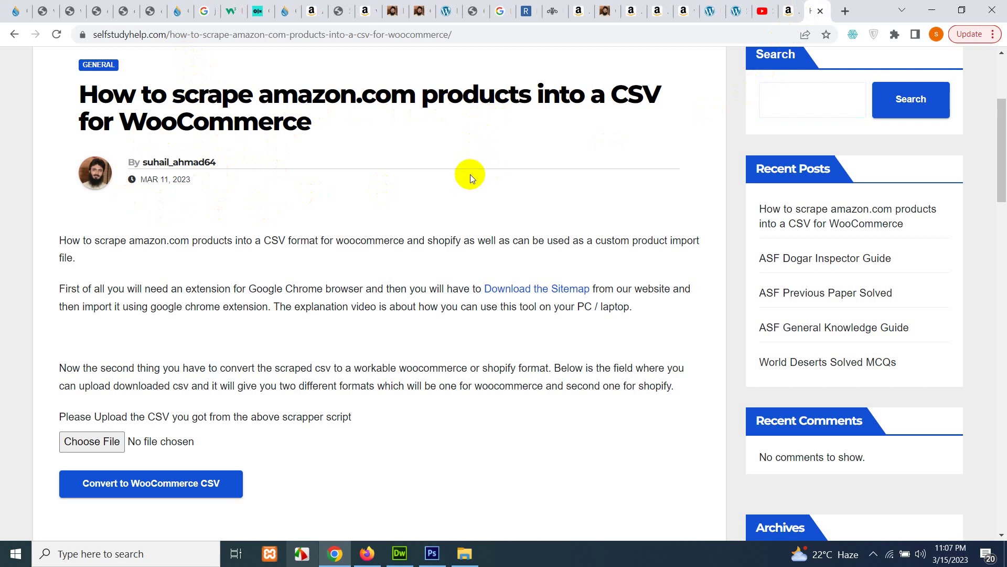
pyautogui.scroll(-1, 358, 188)
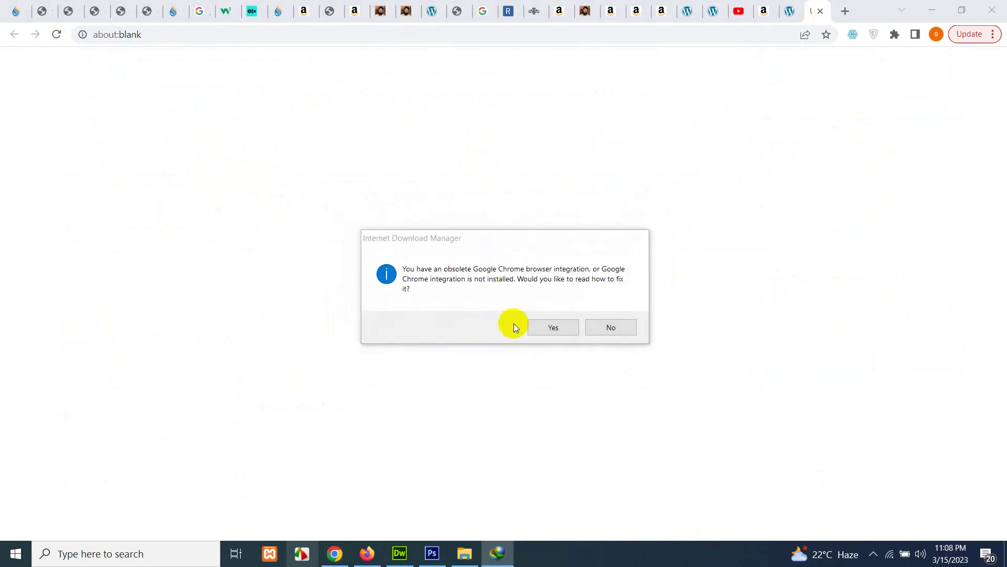
# - Decline the IDM prompt and dismiss WinRAR's licence reminder to view amazon-to-csv-scrape_2.zip
pyautogui.click(594, 328)
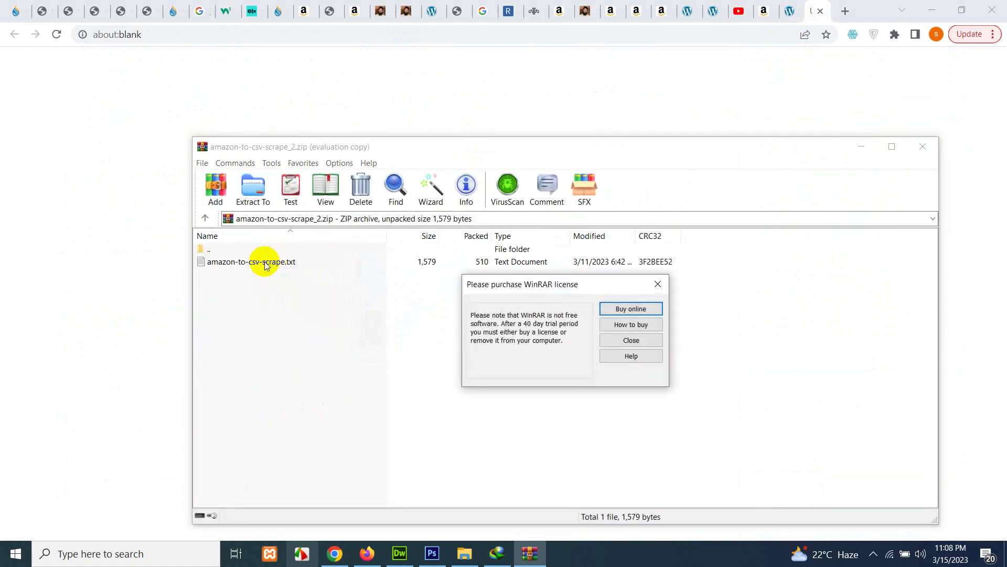
pyautogui.click(629, 340)
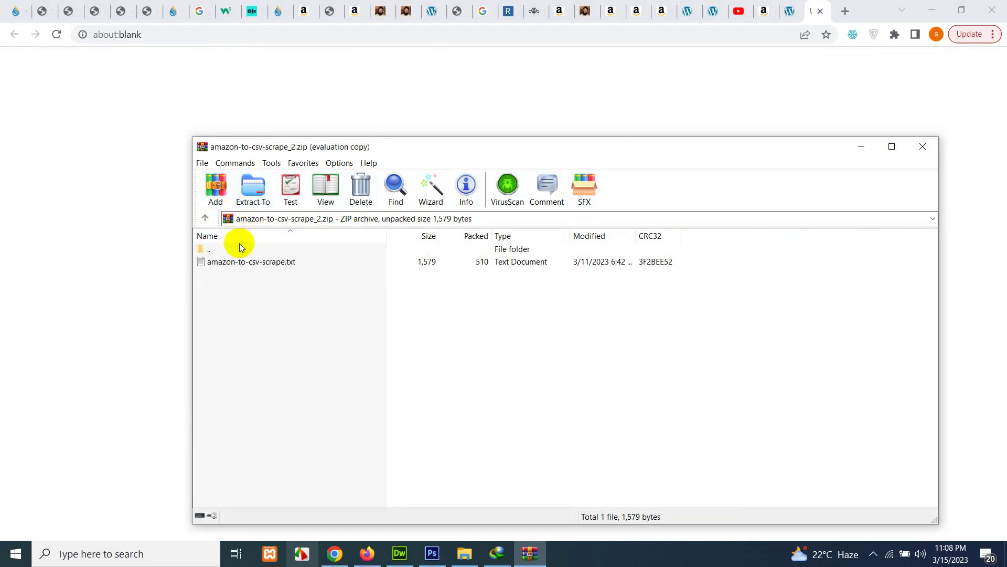
# - Copy all the sitemap JSON from amazon-to-csv-scrape.txt, then close Notepad and WinRAR
pyautogui.doubleClick(236, 261)
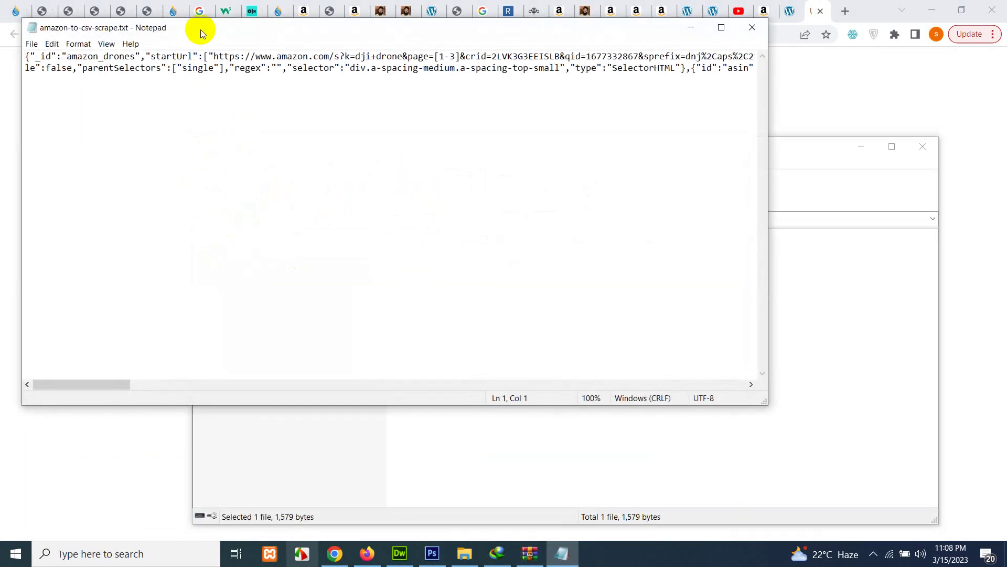
pyautogui.moveTo(203, 27); pyautogui.dragTo(377, 141)
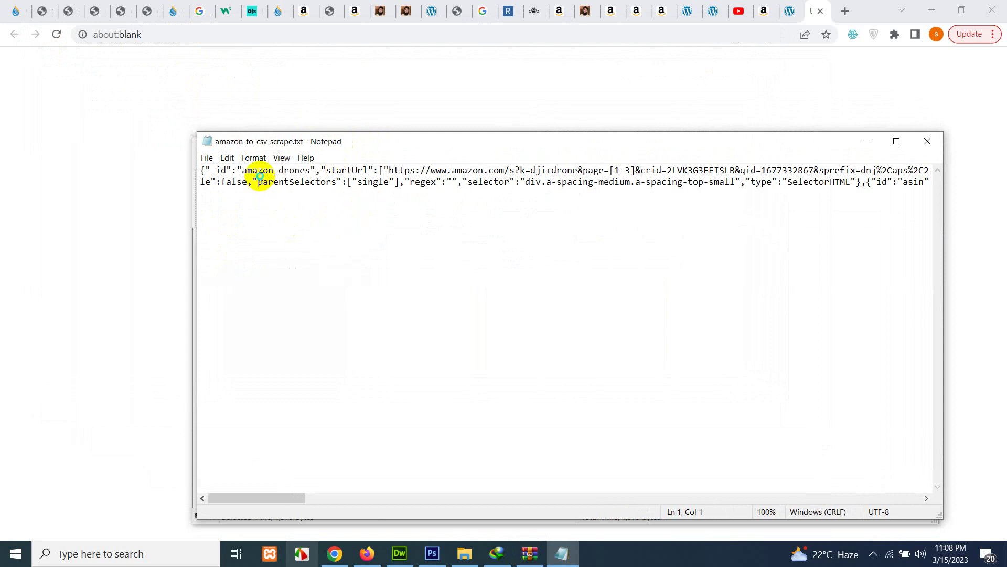
pyautogui.rightClick(260, 179)
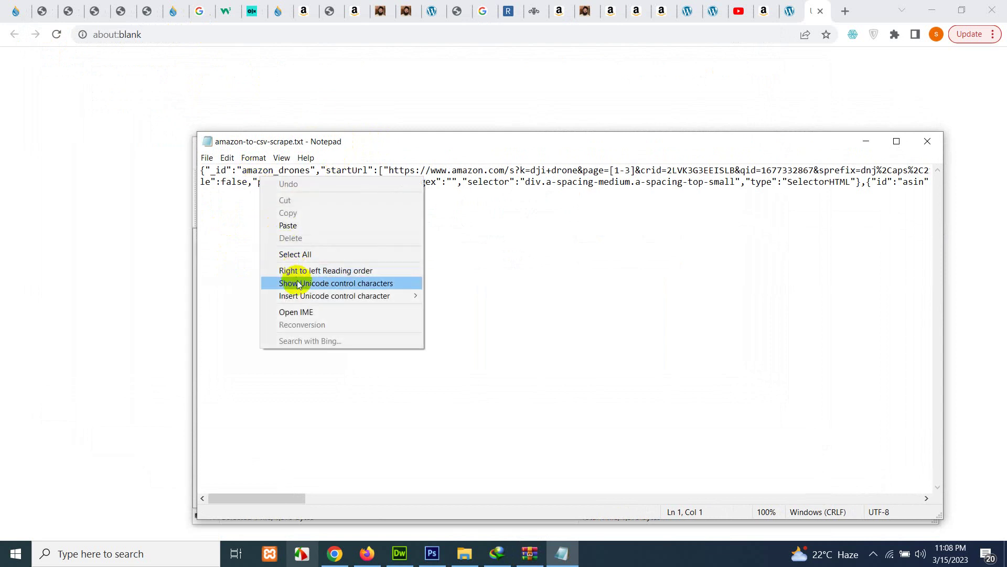
pyautogui.click(294, 254)
pyautogui.rightClick(283, 180)
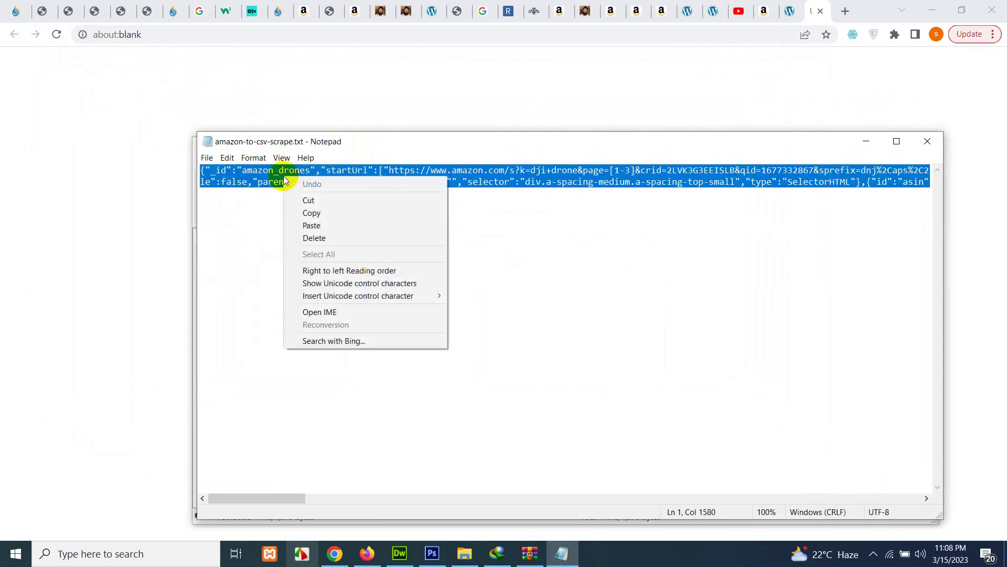
pyautogui.click(311, 212)
pyautogui.click(928, 142)
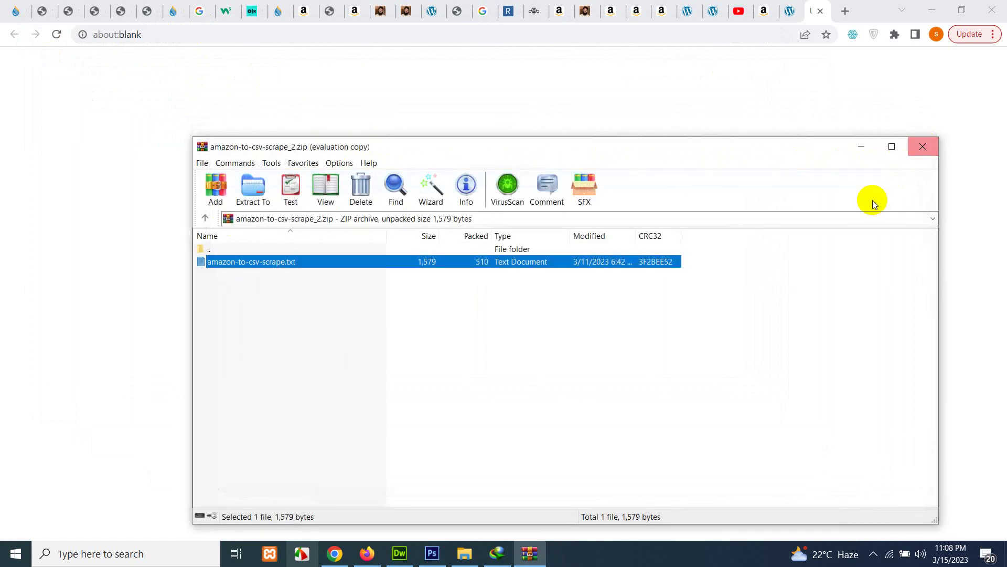
pyautogui.click(920, 146)
# - Dismiss the IDM prompt, close the blank tab, and inspect the Amazon results page
pyautogui.click(588, 327)
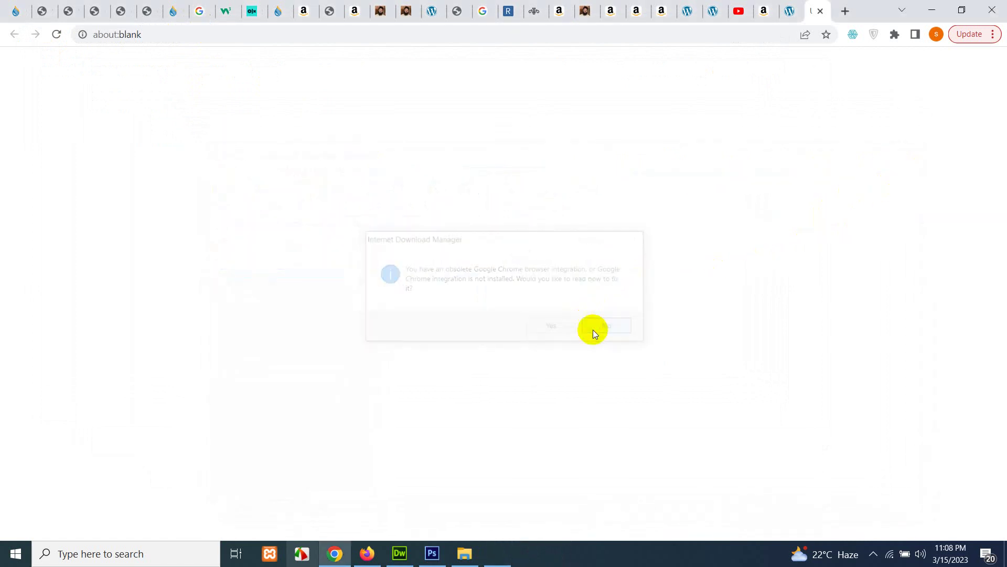
pyautogui.click(821, 10)
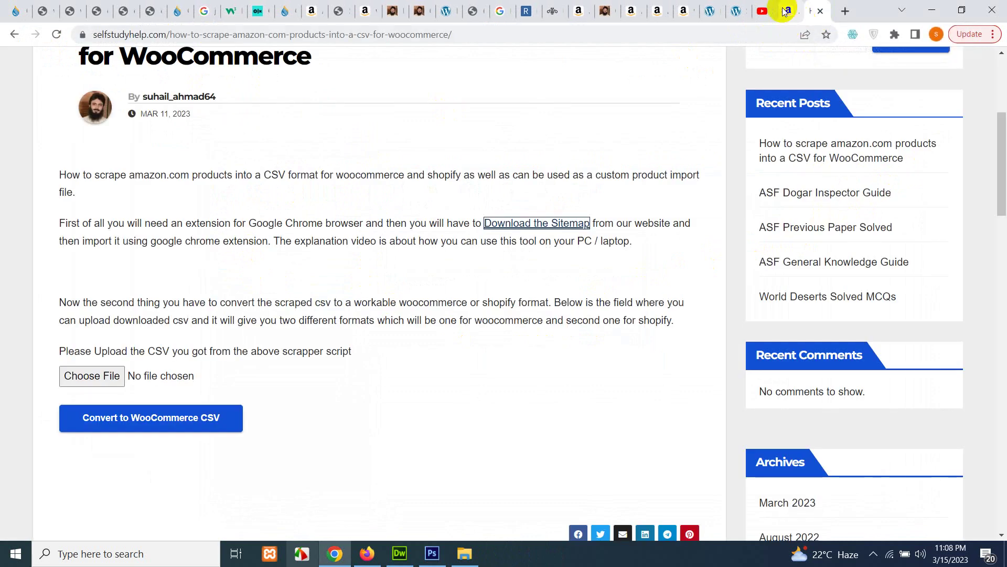
pyautogui.click(765, 10)
pyautogui.scroll(4, 498, 235)
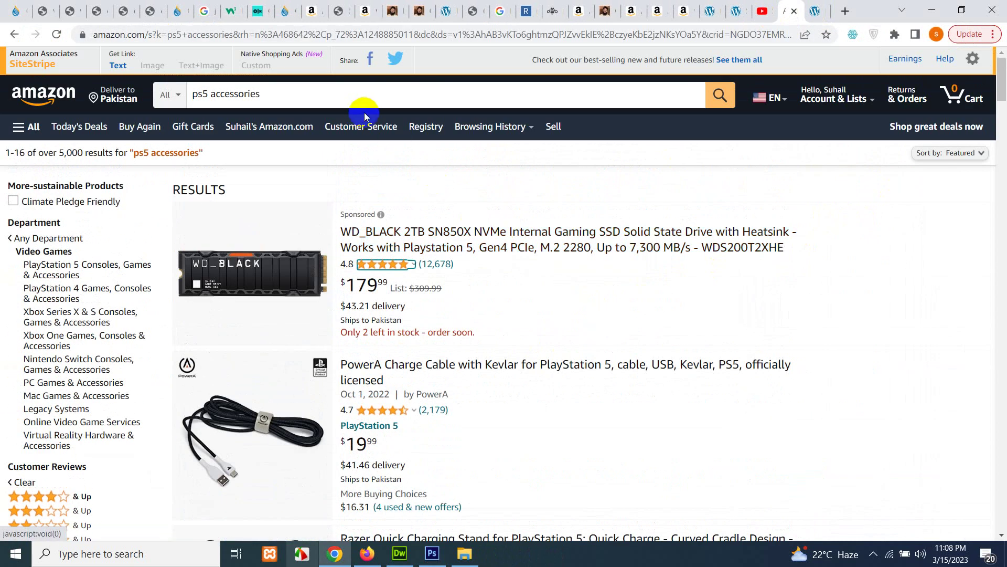
pyautogui.rightClick(464, 176)
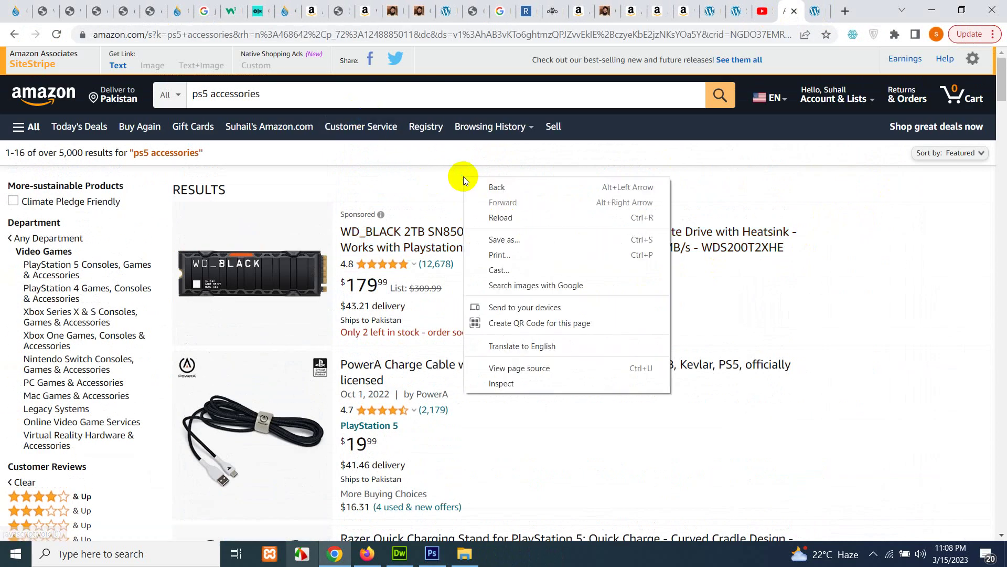
pyautogui.click(502, 376)
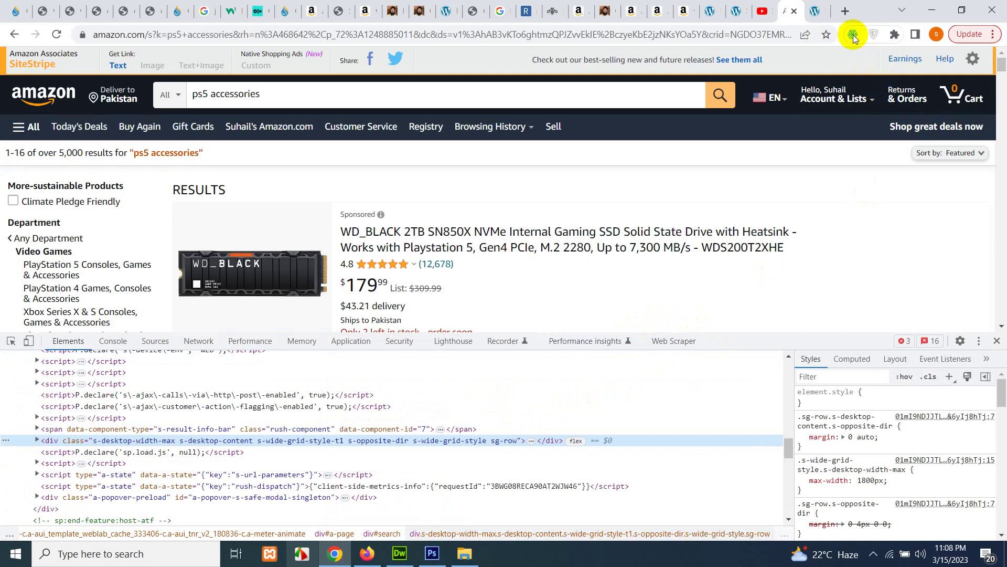
# - Paste the copied sitemap JSON into Web Scraper's Import Sitemap form
pyautogui.click(674, 342)
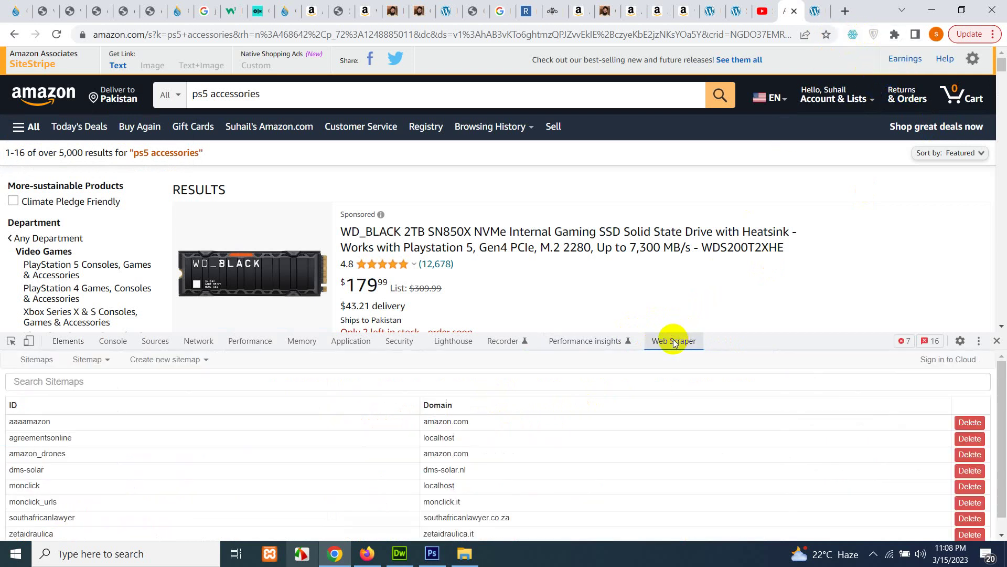
pyautogui.click(168, 364)
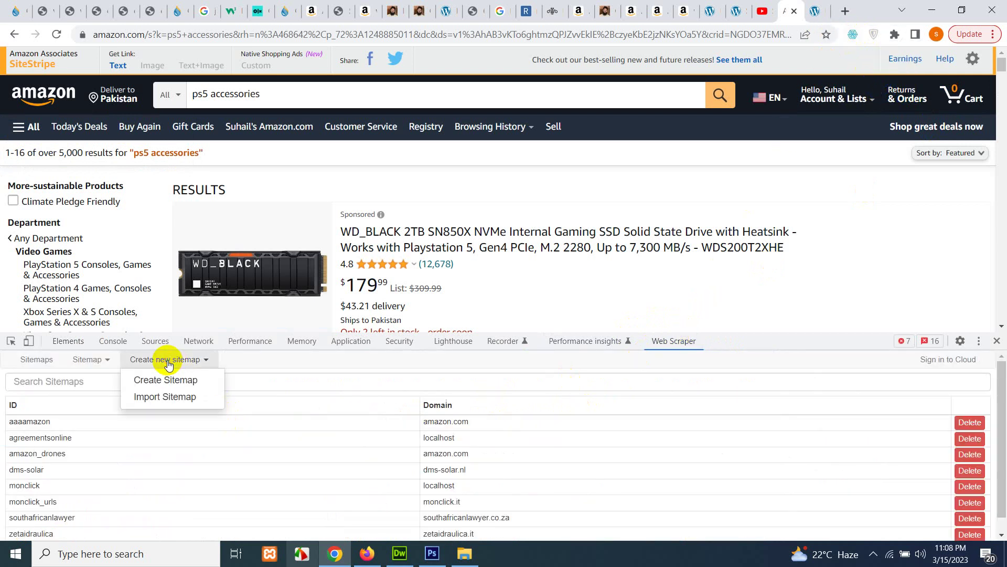
pyautogui.click(167, 398)
pyautogui.click(126, 395)
pyautogui.rightClick(116, 391)
pyautogui.click(162, 288)
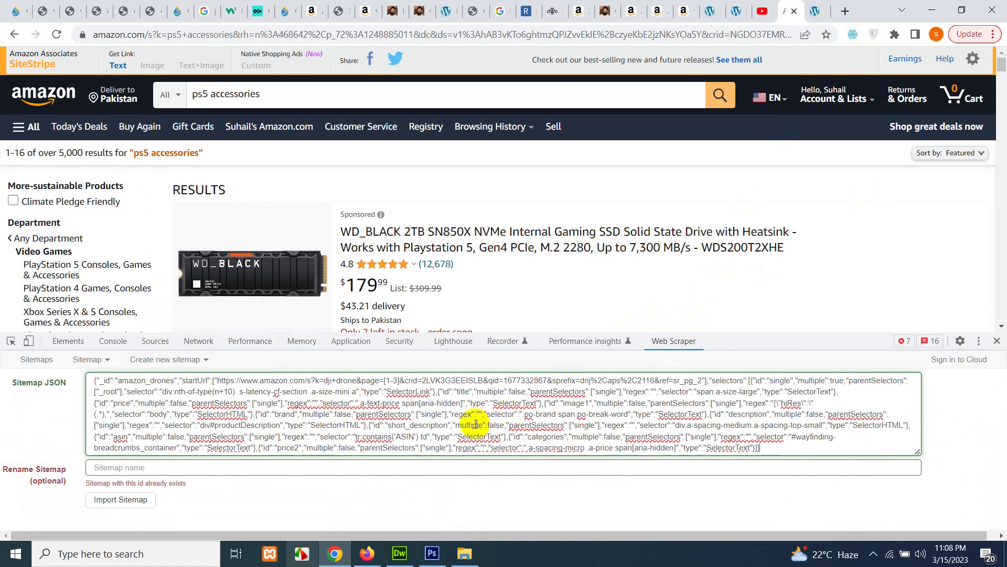
# - Name the sitemap 'aaaamazon1' and import it
pyautogui.click(266, 467)
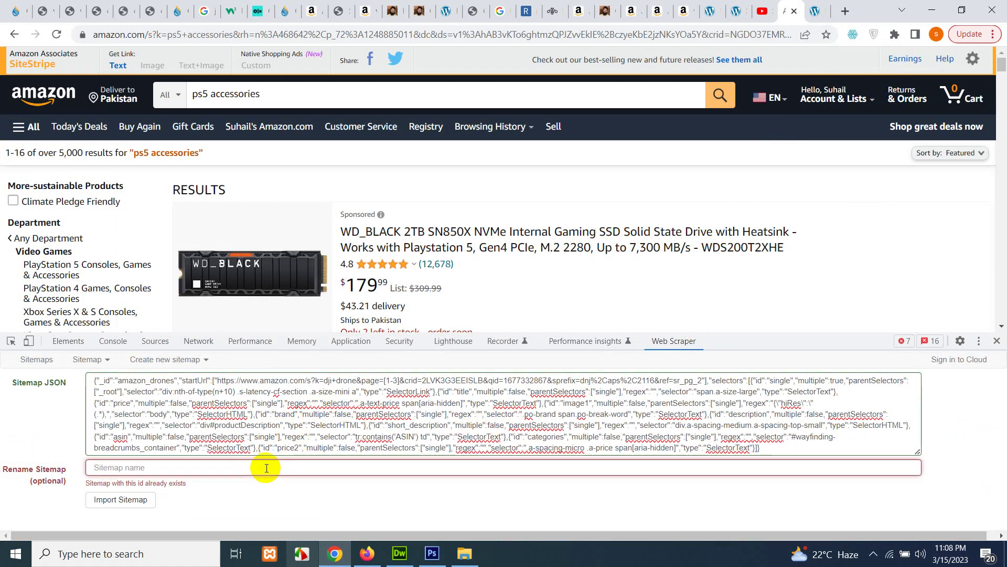
pyautogui.write('aaamazon1')
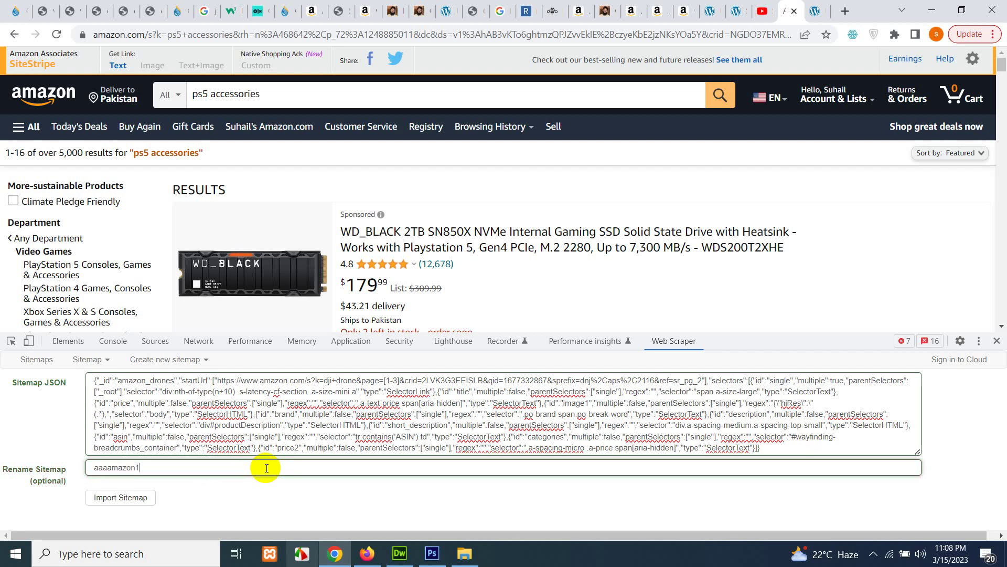
pyautogui.click(129, 494)
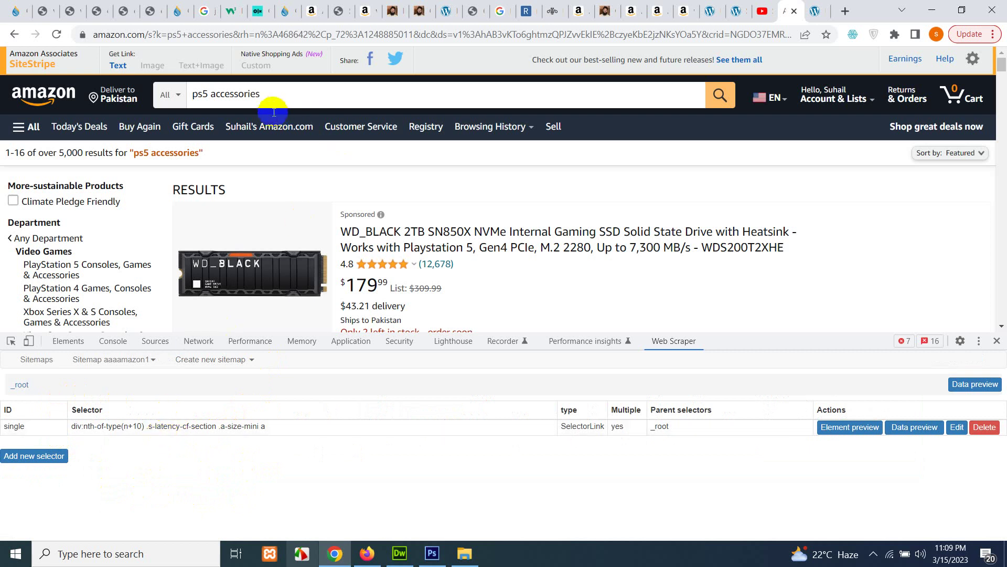
# - Copy the Amazon ps5 accessories search results URL from the address bar
pyautogui.click(332, 33)
pyautogui.rightClick(330, 32)
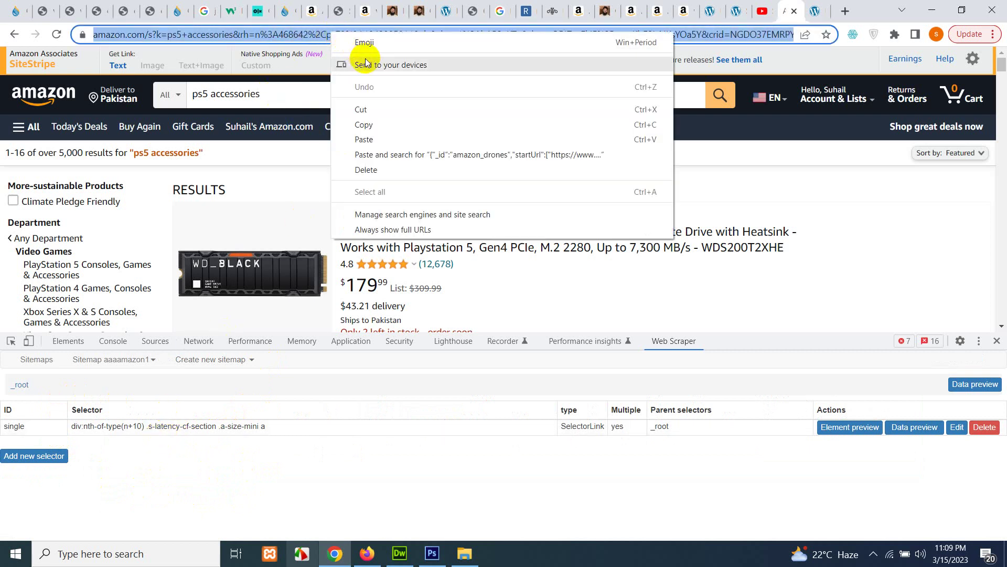
pyautogui.click(370, 122)
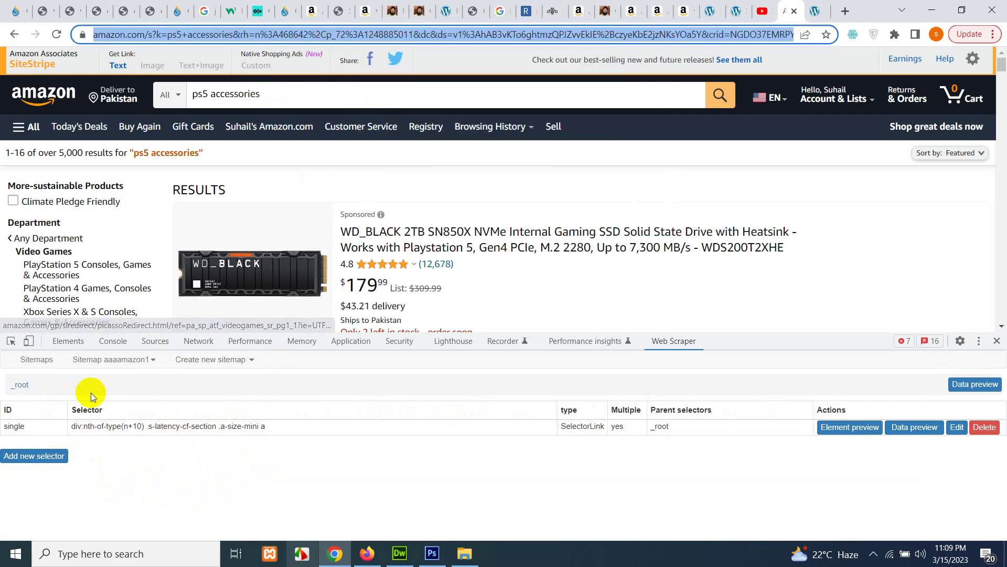
# - Replace the aaaamazon1 sitemap's drone start URL with the copied ps5 accessories address and save
pyautogui.click(96, 367)
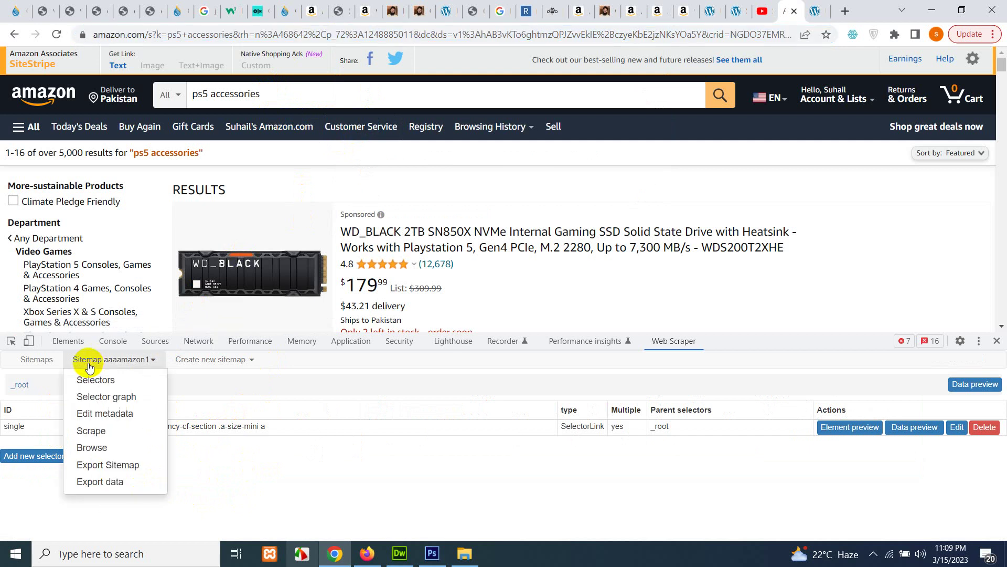
pyautogui.click(81, 413)
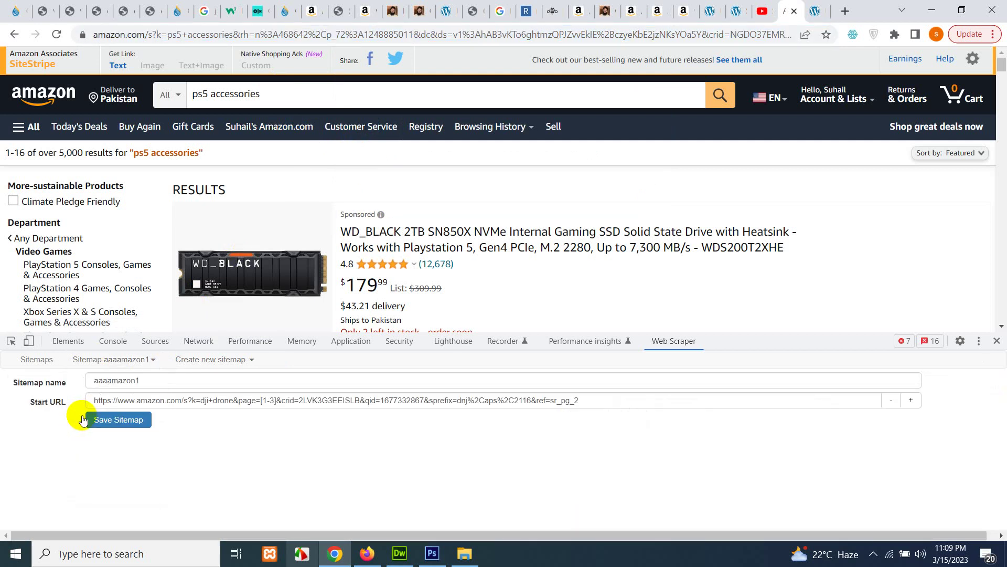
pyautogui.tripleClick(440, 402)
pyautogui.rightClick(435, 401)
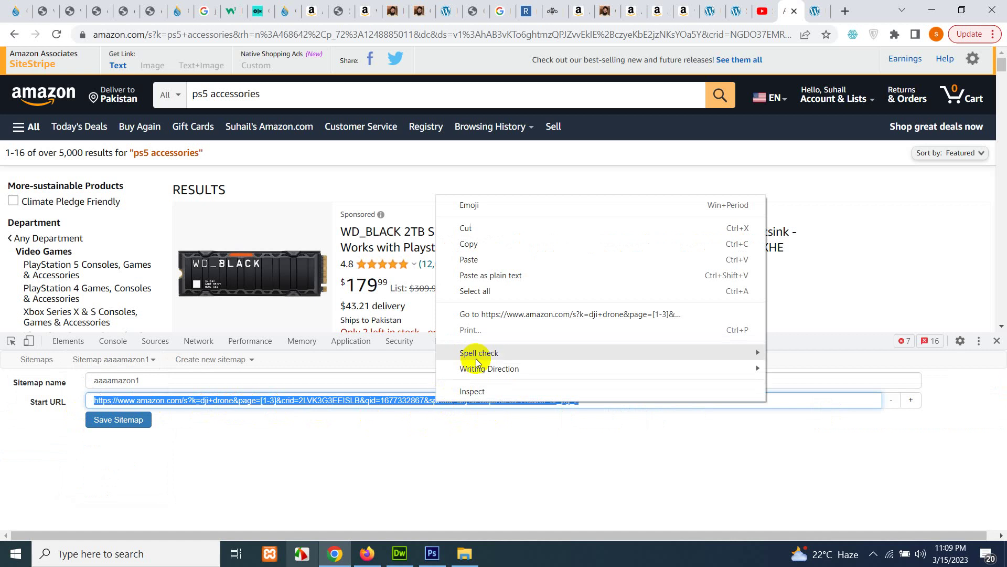
pyautogui.click(483, 259)
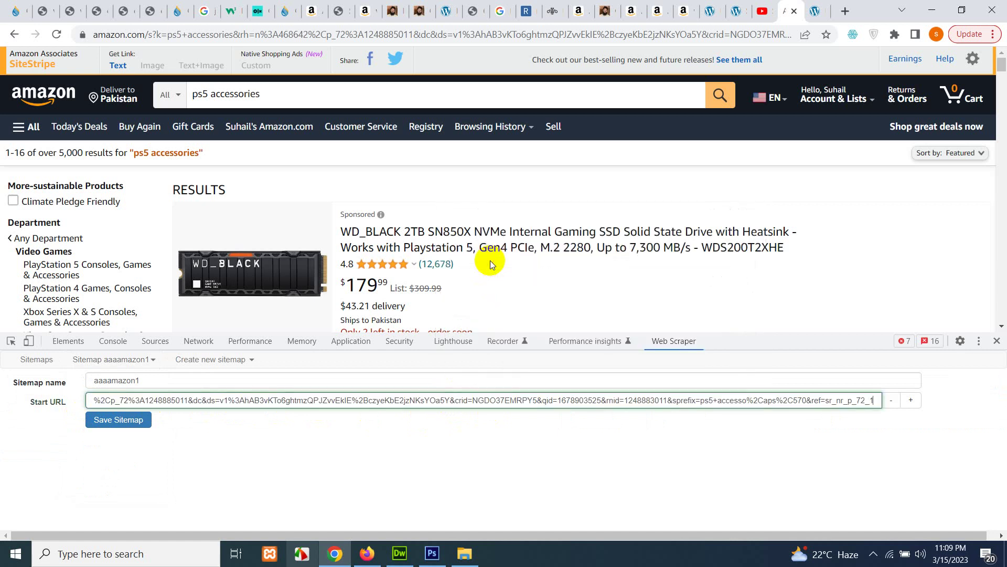
pyautogui.click(105, 418)
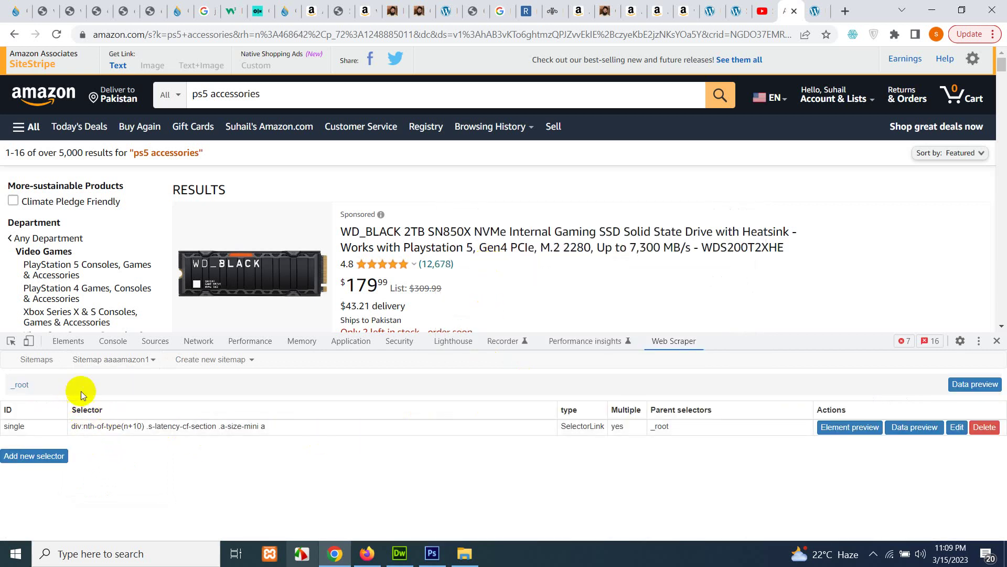
# - Start scraping the aaaamazon1 sitemap on the ps5 accessories results
pyautogui.click(97, 365)
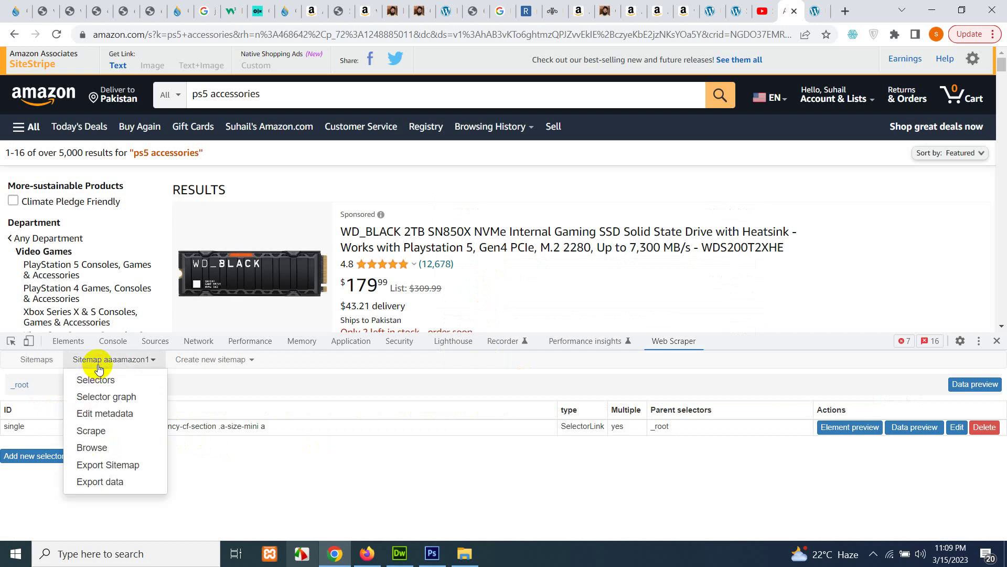
pyautogui.click(91, 431)
pyautogui.click(102, 441)
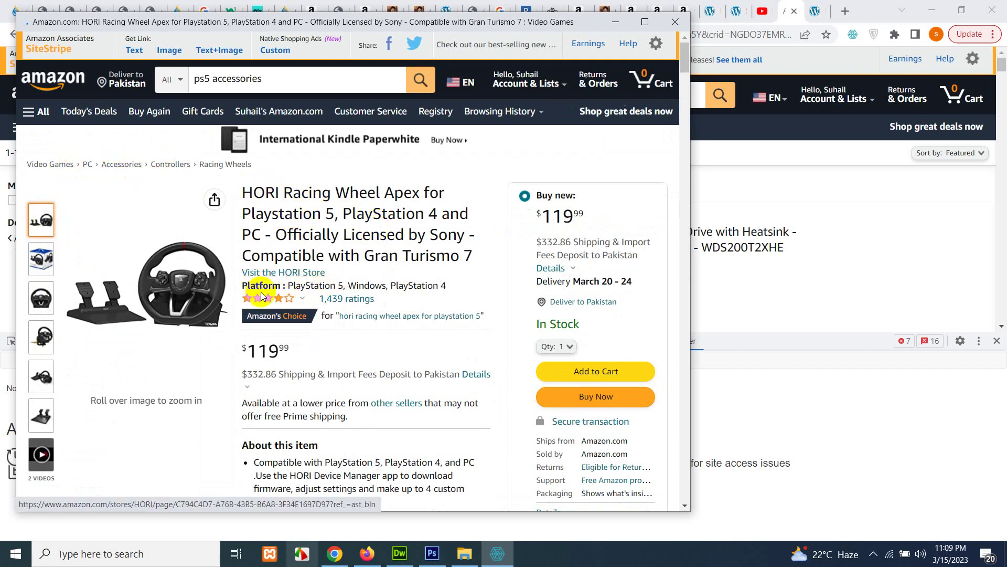
# - Scroll through the pages while the scrape visits each ps5 accessory product in turn
pyautogui.scroll(-1, 332, 439)
pyautogui.scroll(-3, 332, 438)
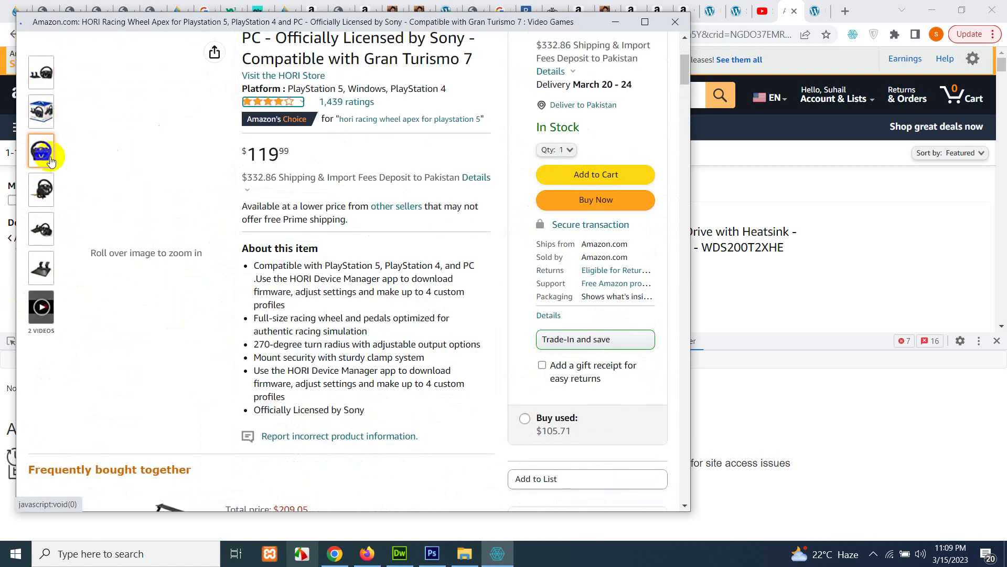
pyautogui.scroll(4, 364, 351)
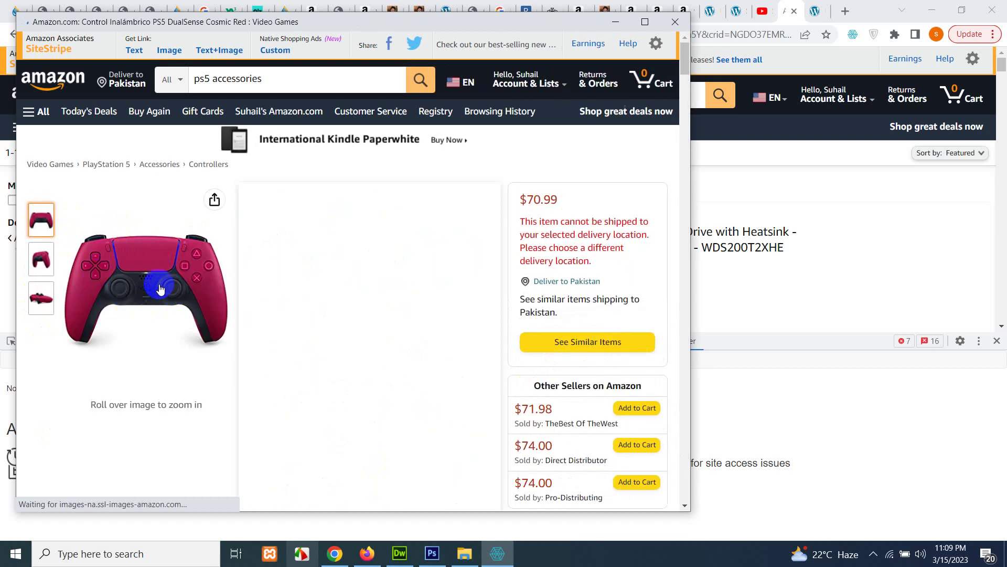
pyautogui.moveTo(168, 280)
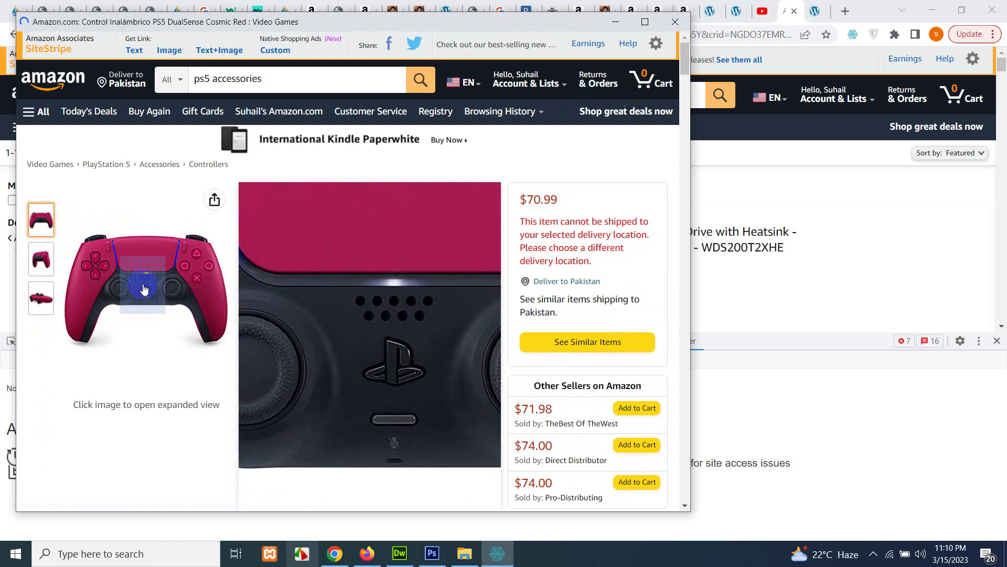
pyautogui.hotkey('alt', 'Left')
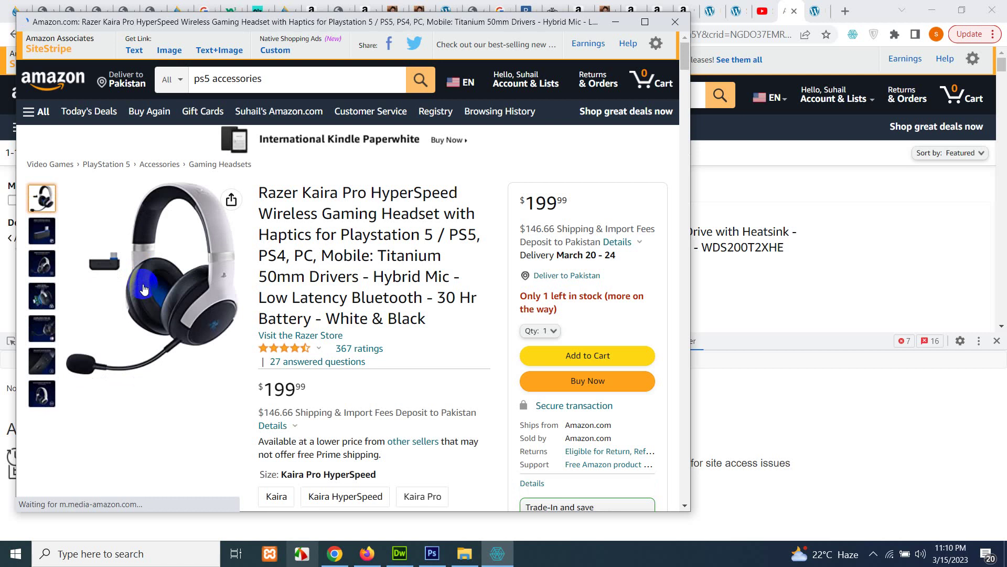
pyautogui.scroll(-4, 325, 315)
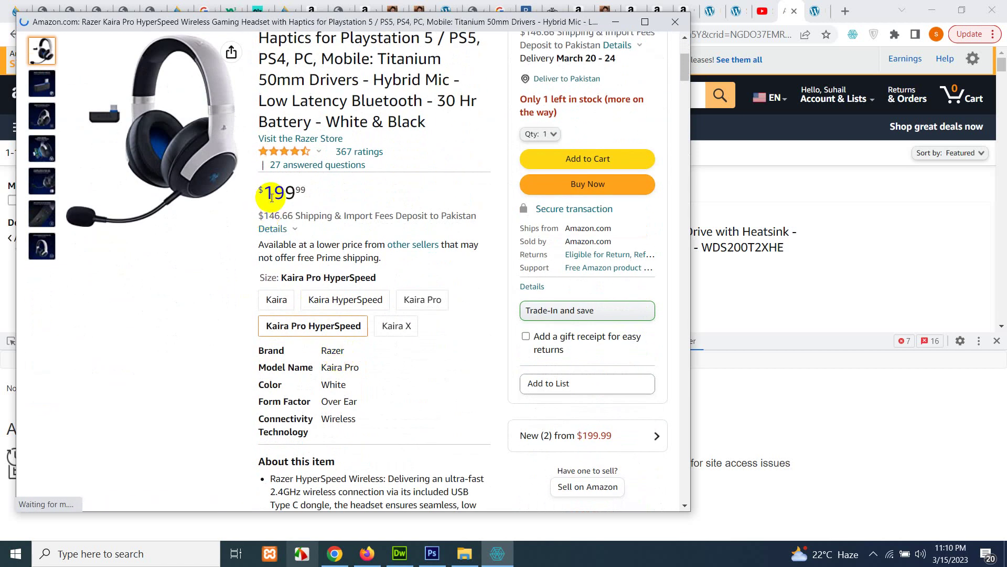
pyautogui.scroll(-15, 288, 288)
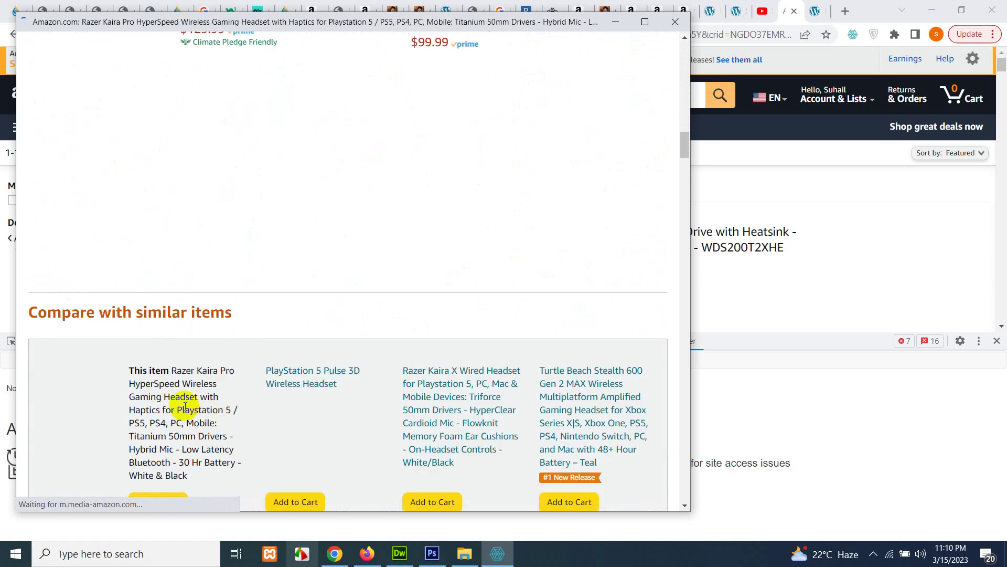
pyautogui.scroll(-15, 237, 341)
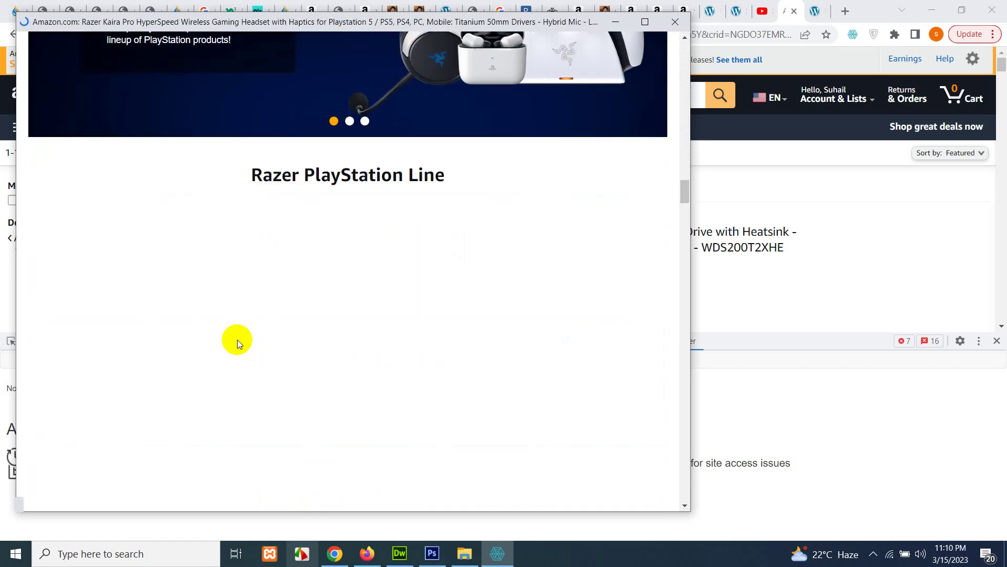
pyautogui.scroll(-10, 237, 342)
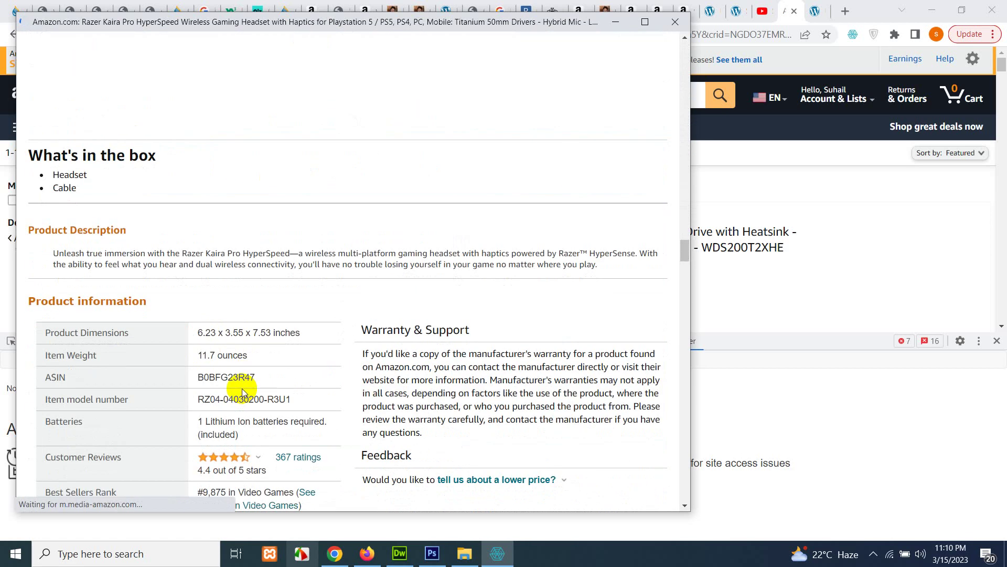
pyautogui.scroll(-5, 324, 400)
pyautogui.scroll(9, 332, 399)
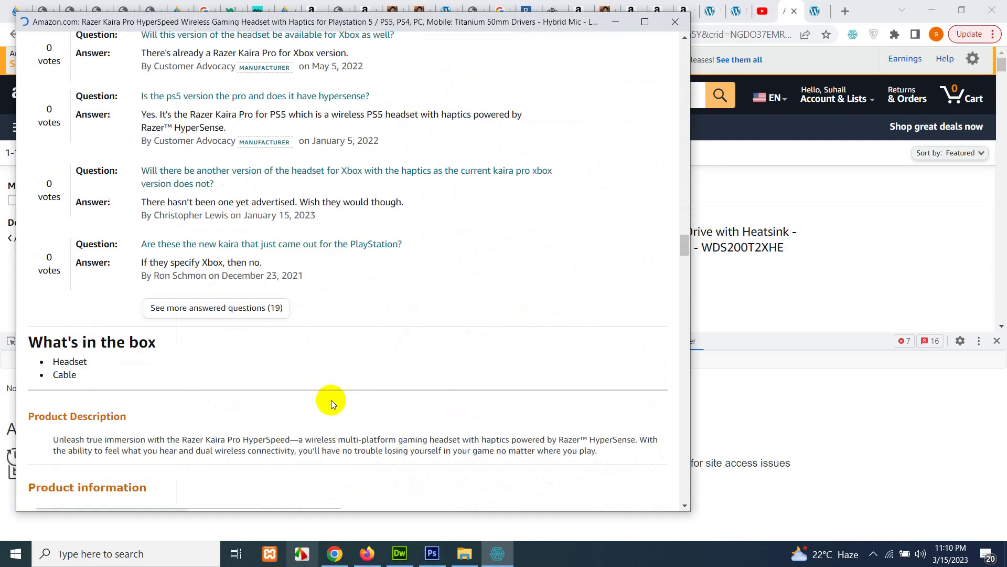
pyautogui.scroll(15, 332, 400)
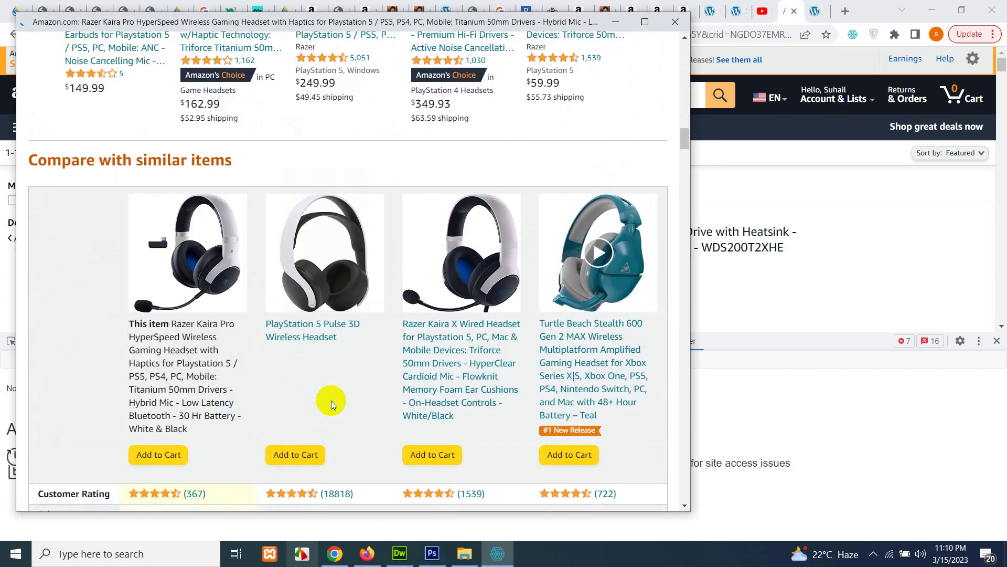
pyautogui.scroll(15, 331, 400)
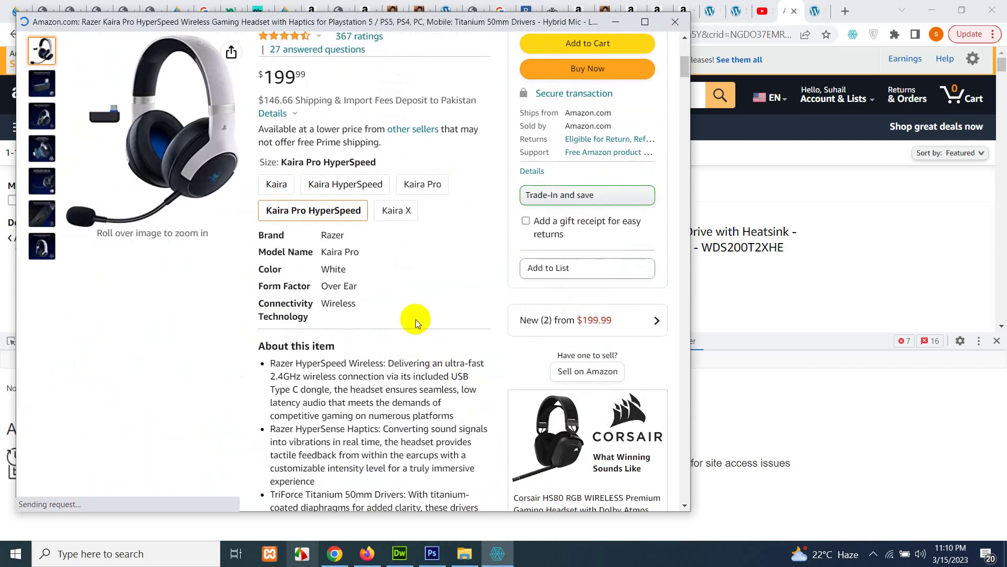
pyautogui.scroll(5, 389, 345)
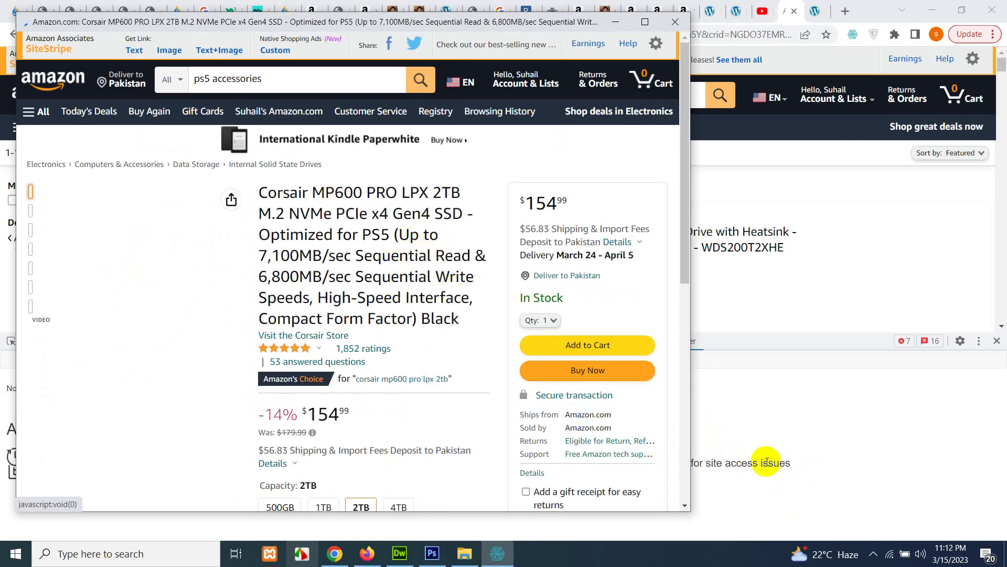
# - Bring the main search results window back in front of the product popup
pyautogui.click(742, 458)
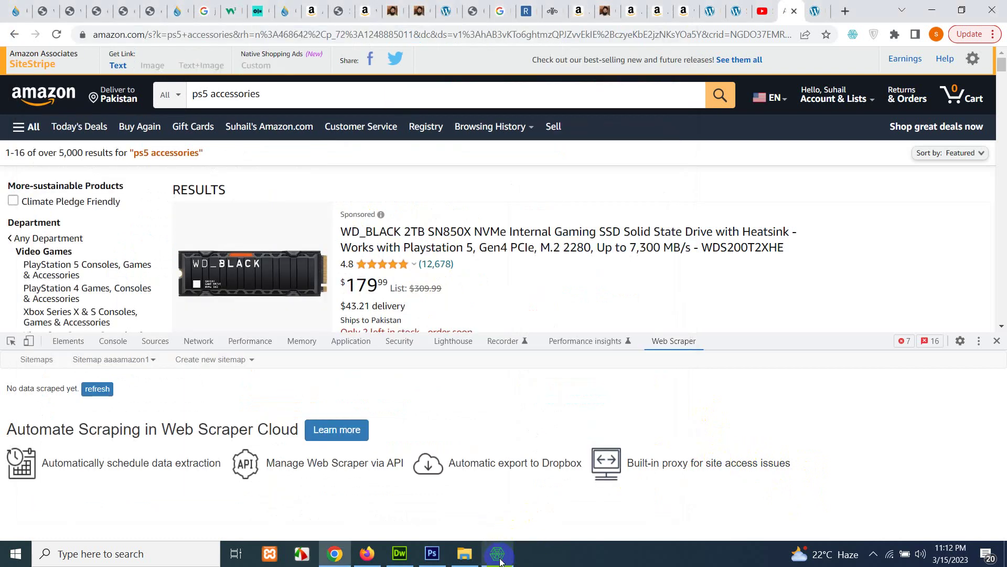
pyautogui.click(499, 560)
pyautogui.click(754, 449)
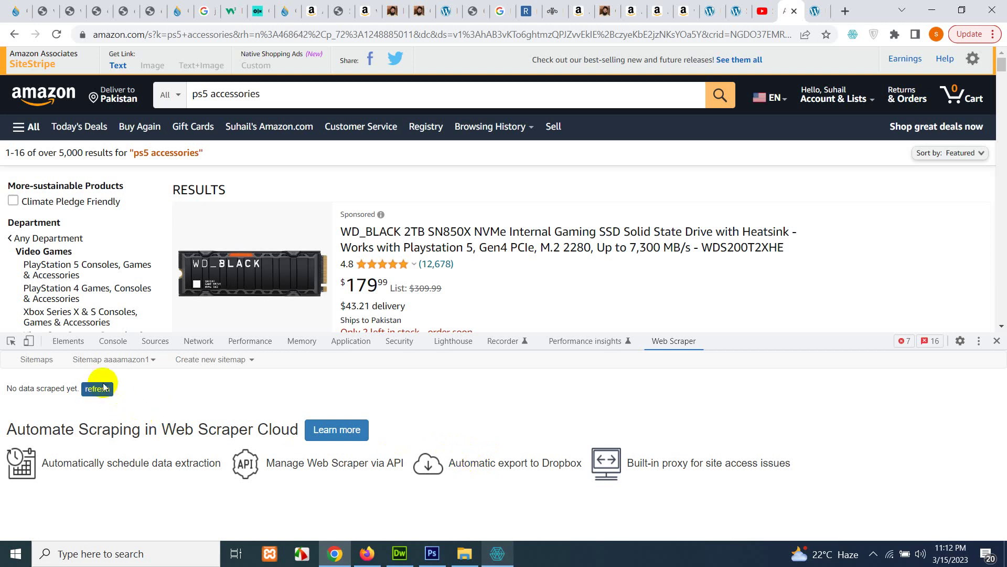
# - Export the aaaamazon1 scraped data as a .CSV and open aaaamazon1.csv from the download bar
pyautogui.click(109, 361)
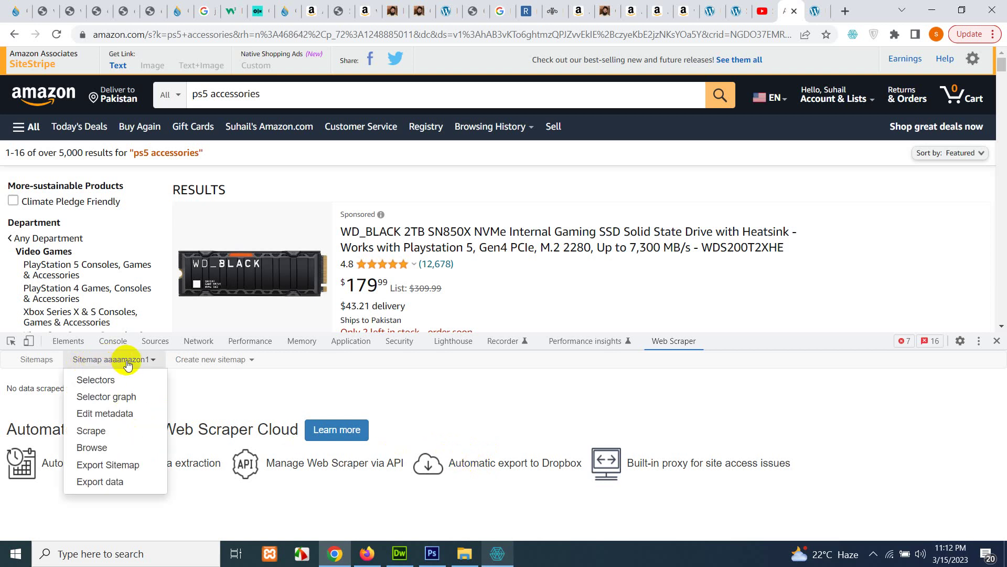
pyautogui.click(90, 485)
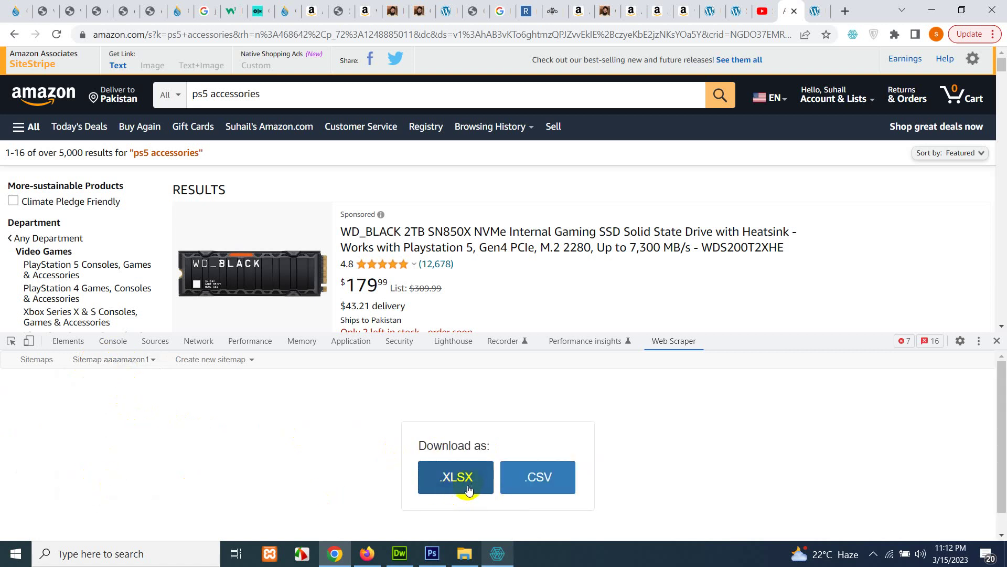
pyautogui.click(539, 487)
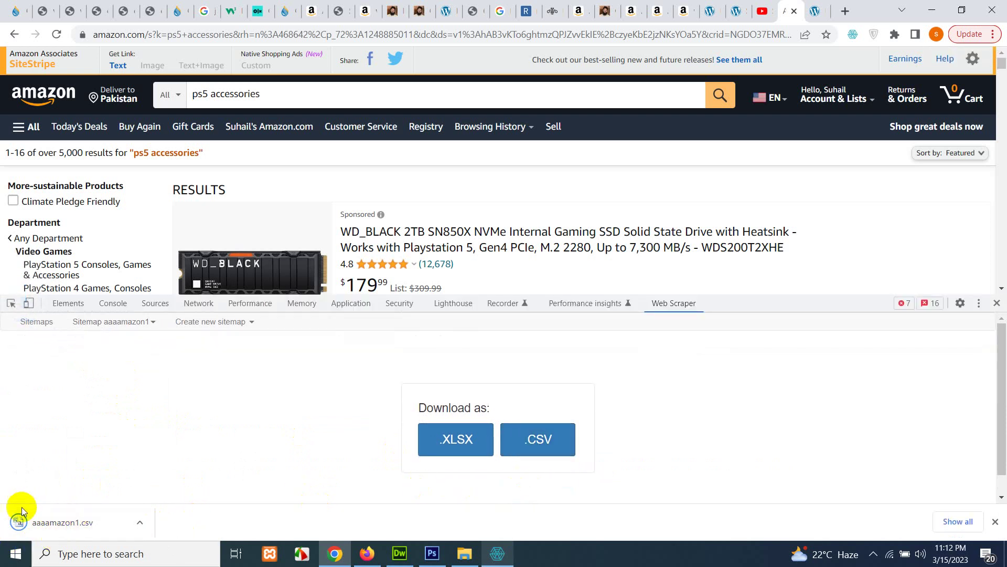
pyautogui.click(31, 523)
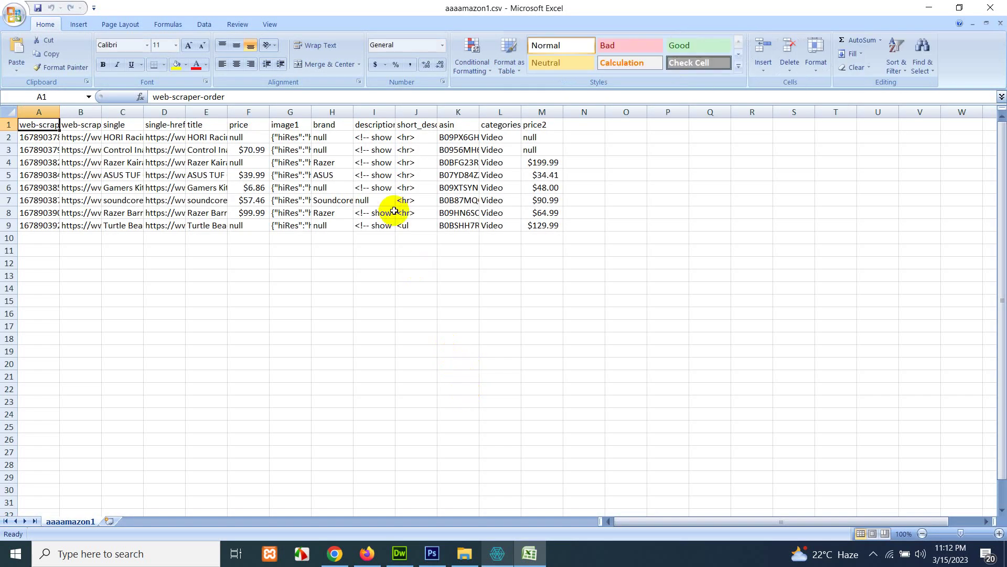
pyautogui.click(294, 138)
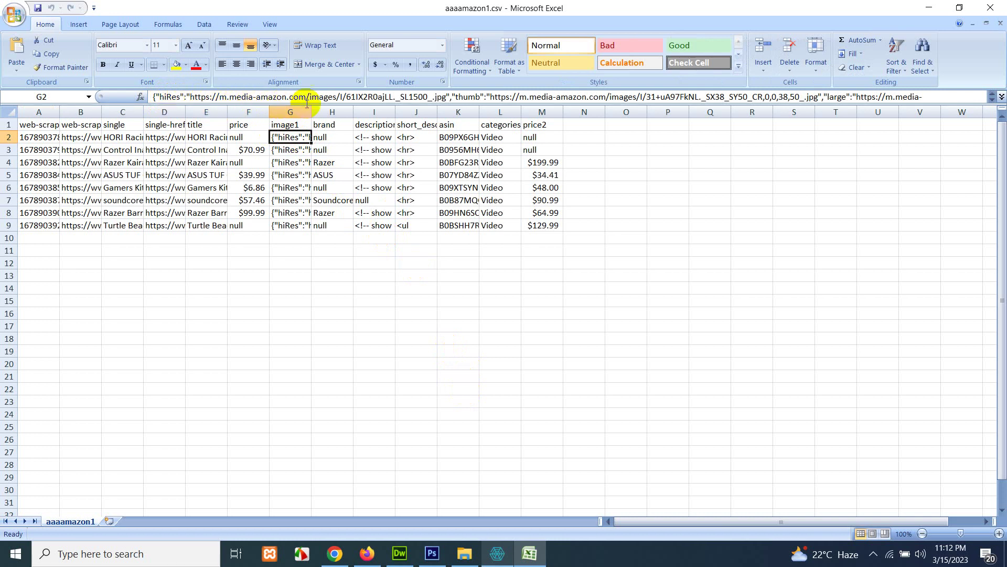
pyautogui.click(241, 139)
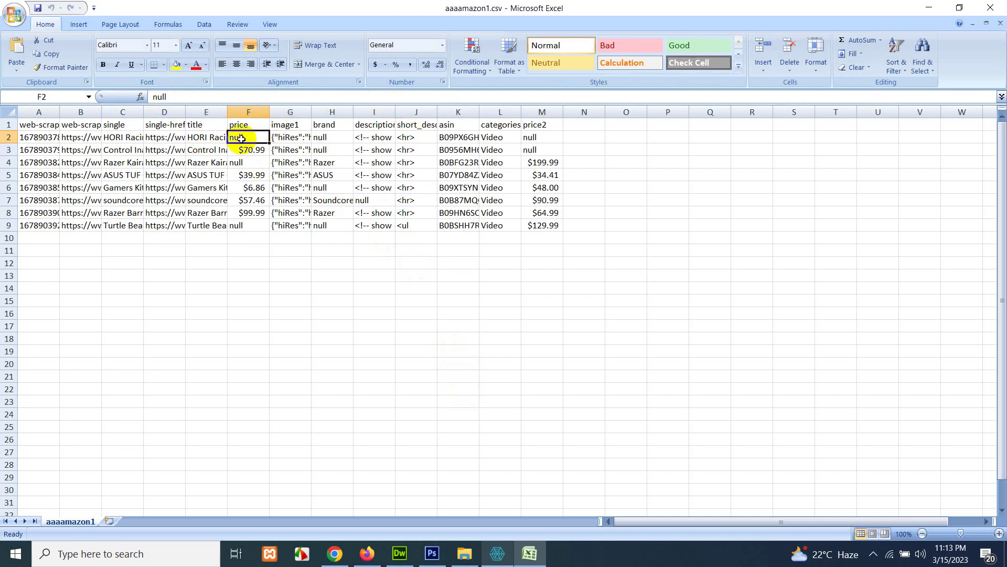
pyautogui.click(248, 151)
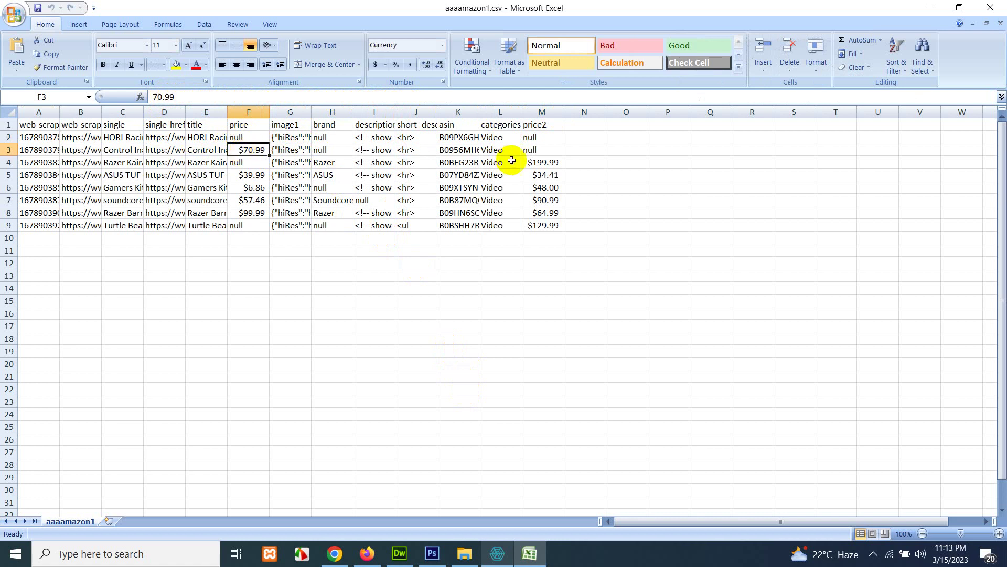
pyautogui.click(537, 151)
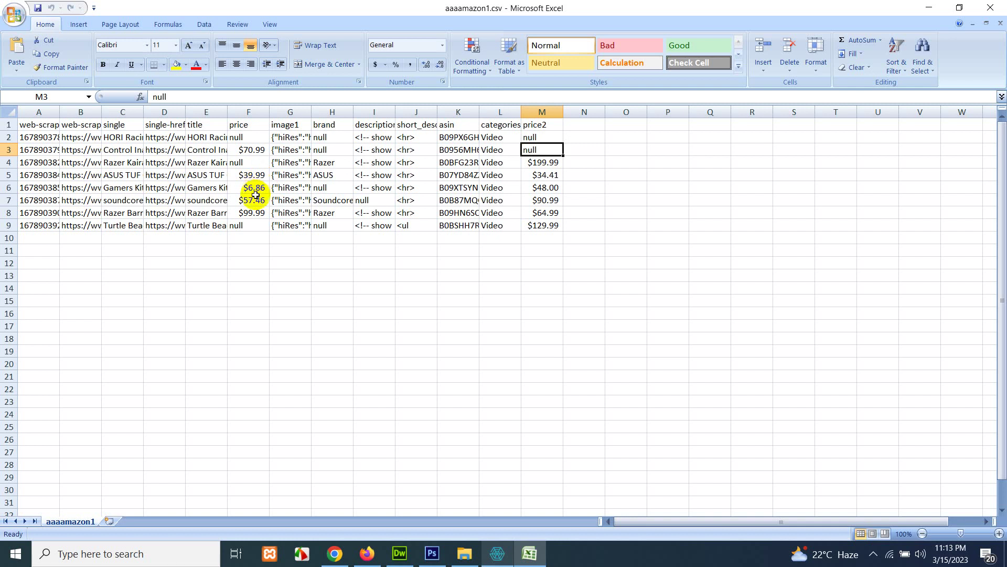
pyautogui.click(299, 139)
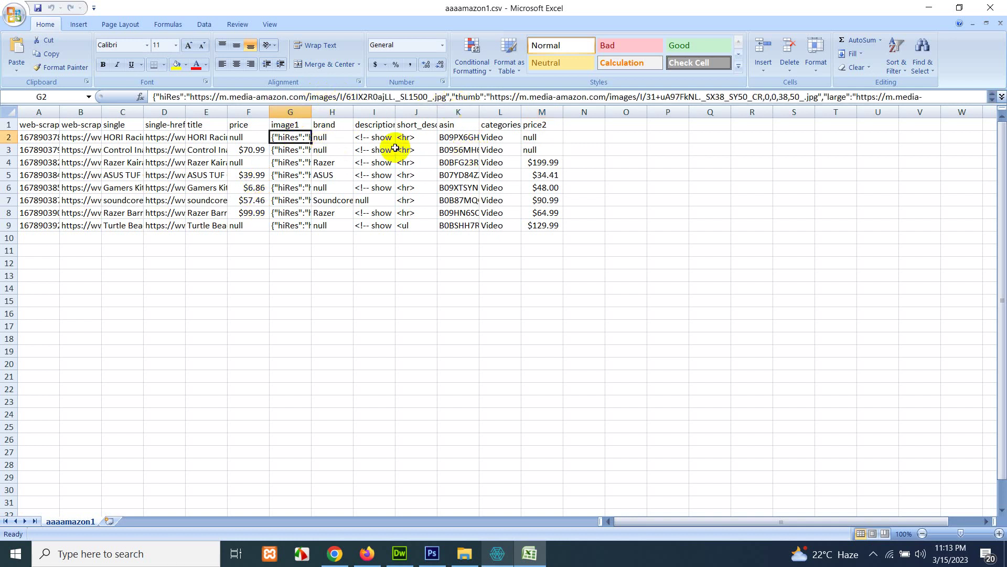
pyautogui.click(455, 138)
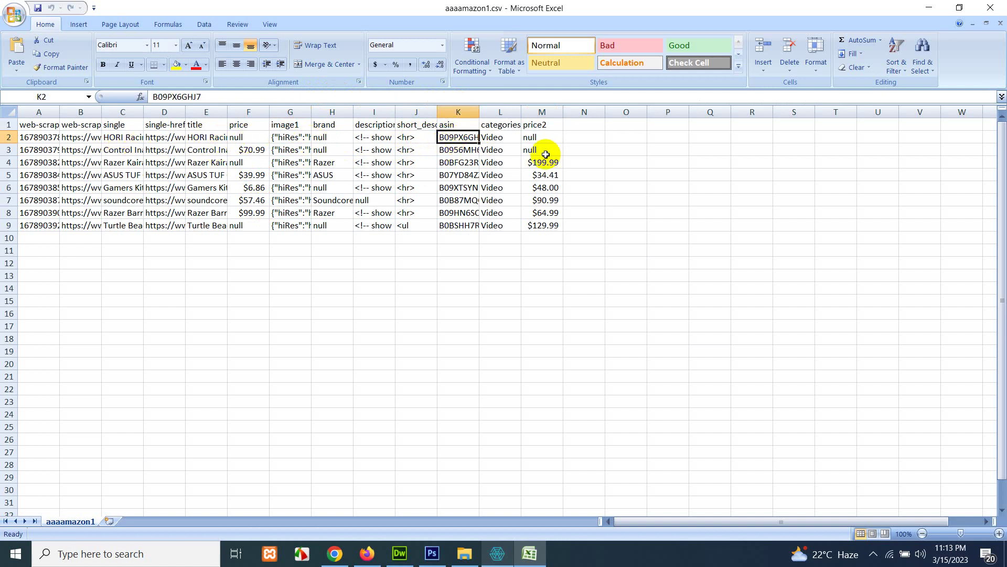
pyautogui.click(498, 138)
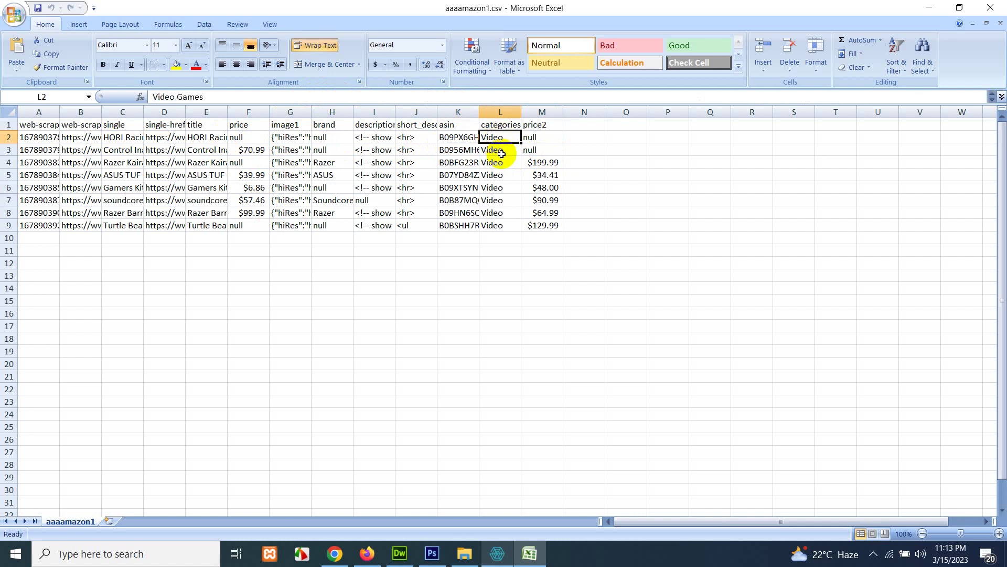
pyautogui.click(262, 98)
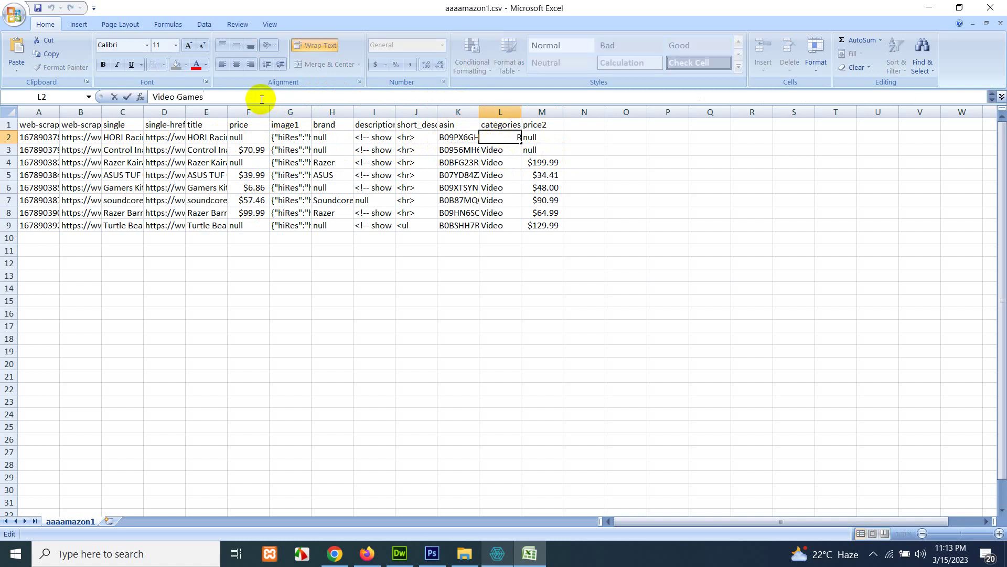
pyautogui.press('BackSpace')
pyautogui.press('BackSpace')
pyautogui.press('BackSpace')
pyautogui.press('BackSpace')
pyautogui.press('BackSpace')
pyautogui.press('BackSpace')
pyautogui.press('BackSpace')
pyautogui.press('BackSpace')
pyautogui.press('BackSpace')
pyautogui.press('BackSpace')
pyautogui.press('BackSpace')
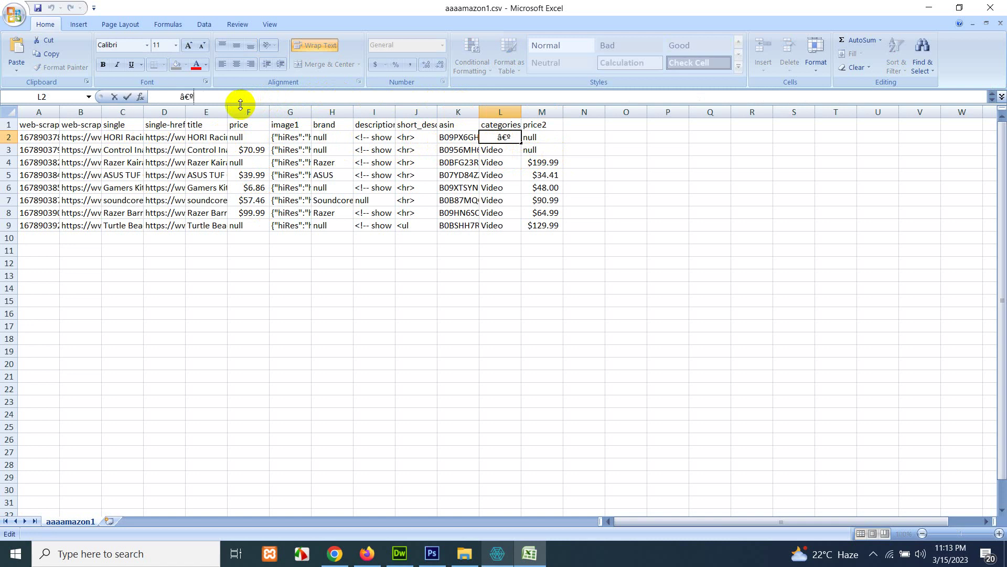
pyautogui.press('BackSpace')
pyautogui.press('BackSpace')
pyautogui.press('BackSpace')
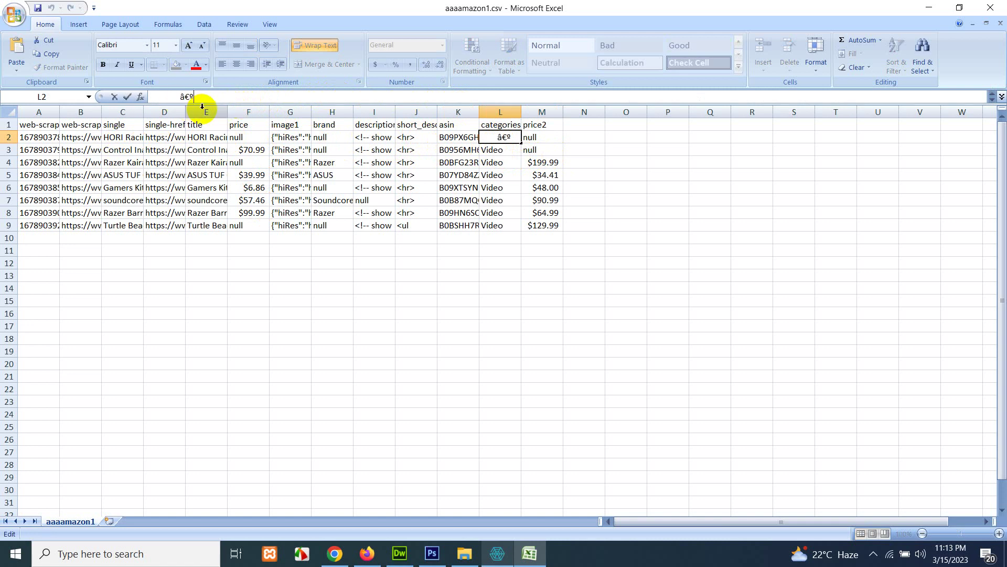
pyautogui.press('BackSpace')
pyautogui.press('BackSpace')
pyautogui.press('BackSpace')
pyautogui.press('Escape')
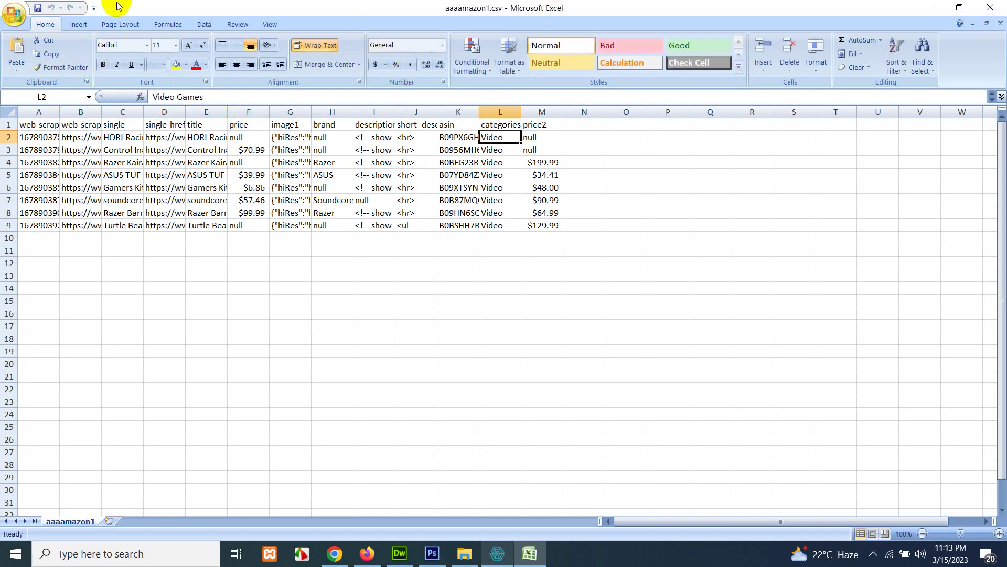
pyautogui.click(15, 13)
# - Save the product sheet to the Desktop as CSV (Comma delimited) named aaamazon
pyautogui.click(37, 130)
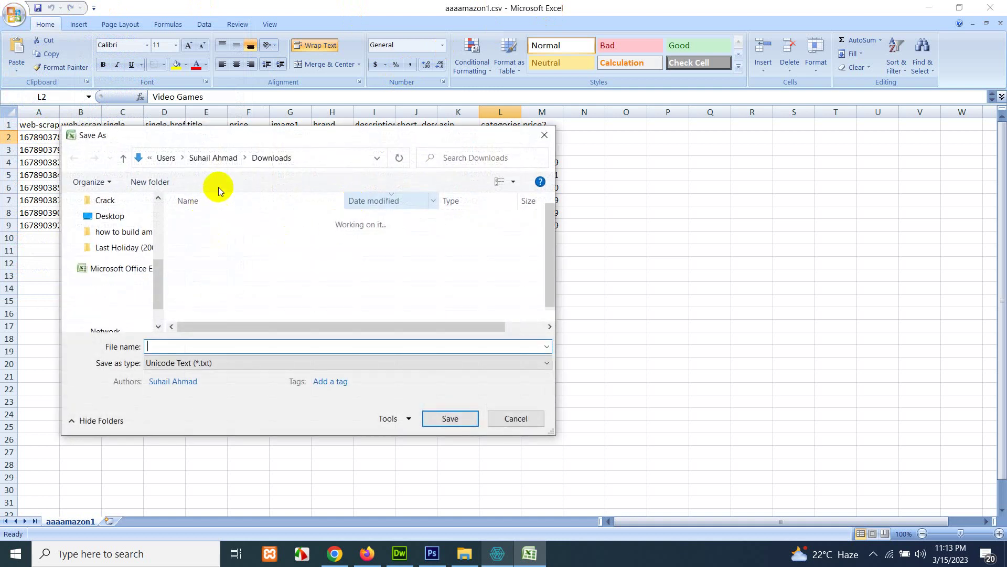
pyautogui.click(200, 363)
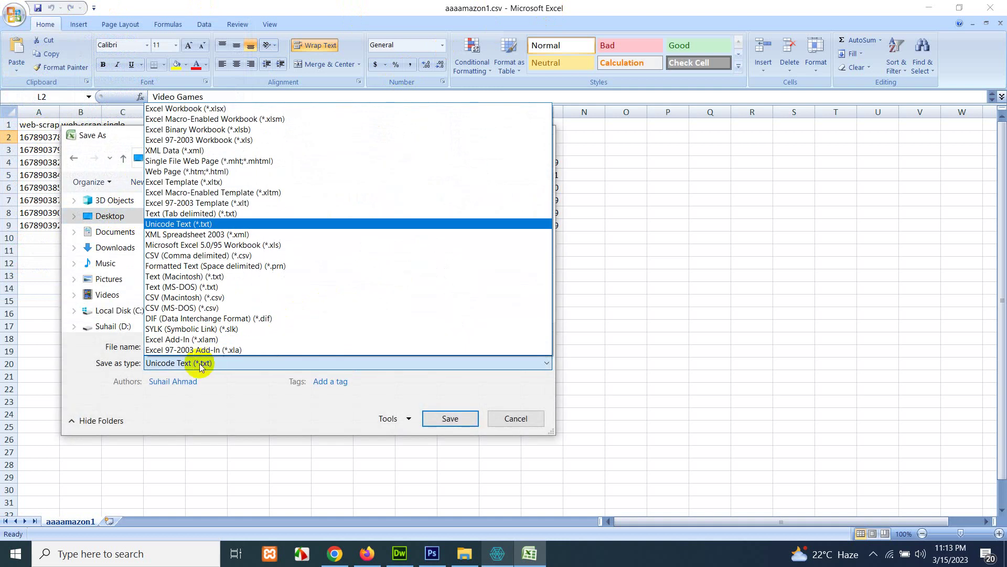
pyautogui.click(209, 256)
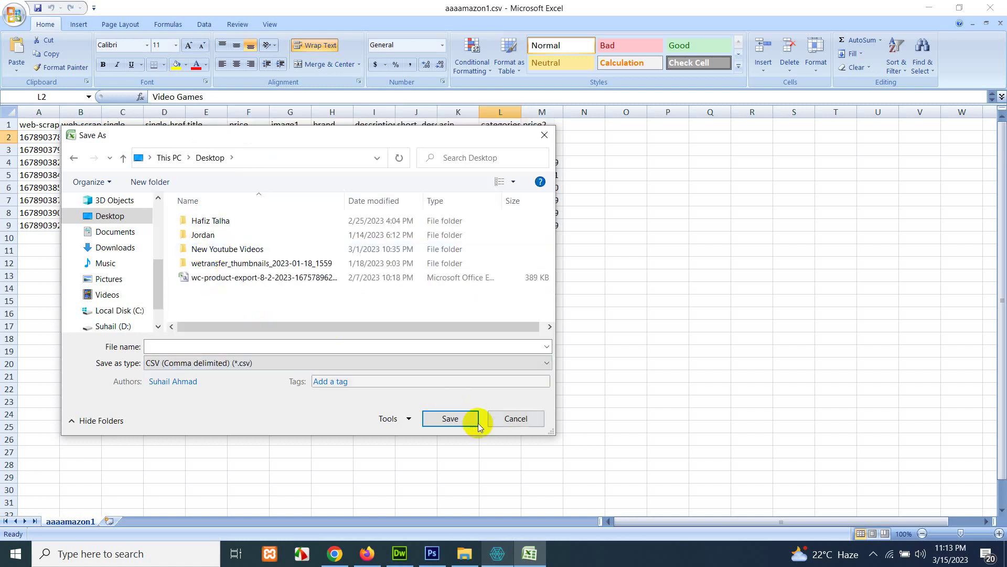
pyautogui.click(447, 419)
pyautogui.click(279, 347)
pyautogui.write('aaamazon')
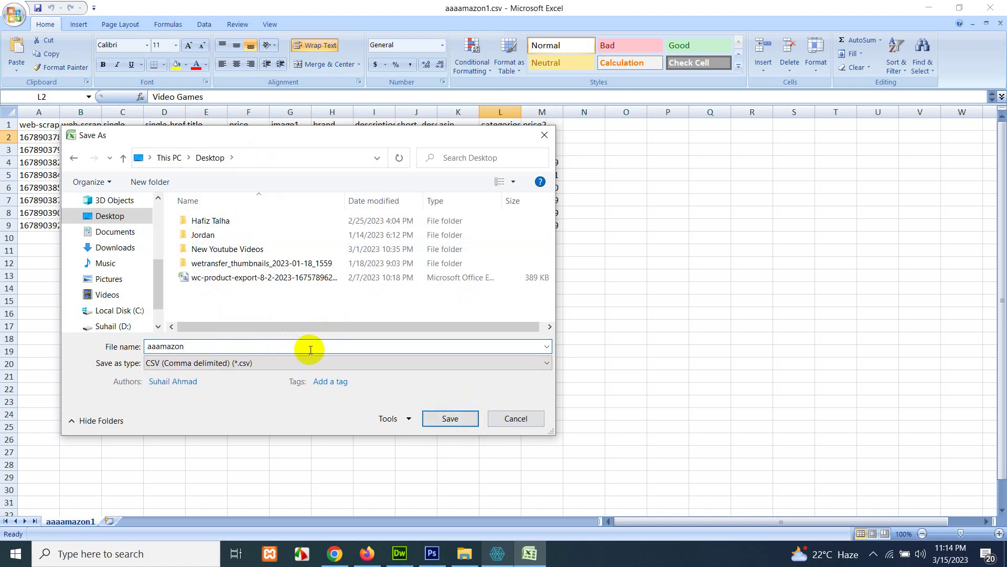
pyautogui.click(449, 418)
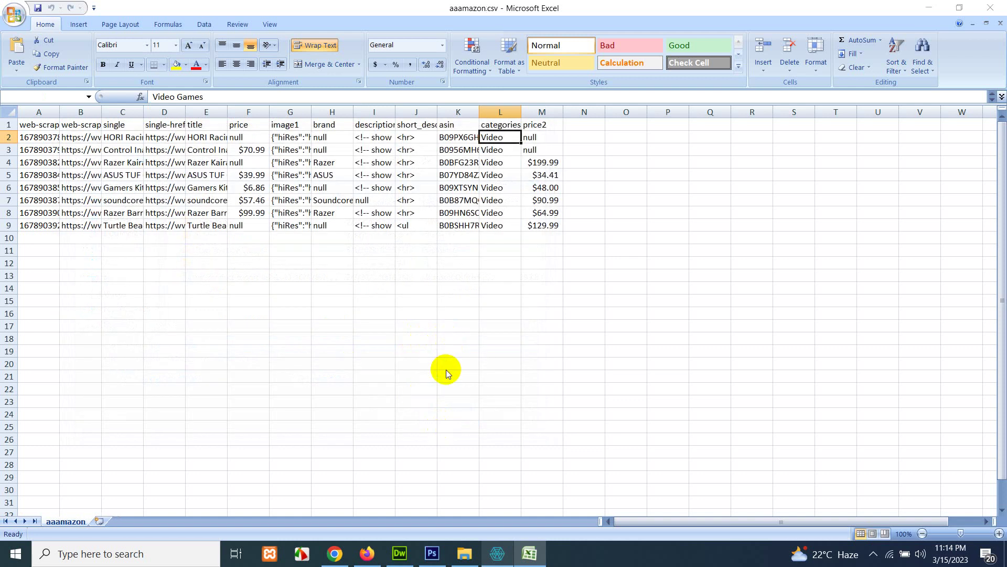
# - Keep the CSV format, then switch to the Self Study Help converter tab in Chrome
pyautogui.click(450, 318)
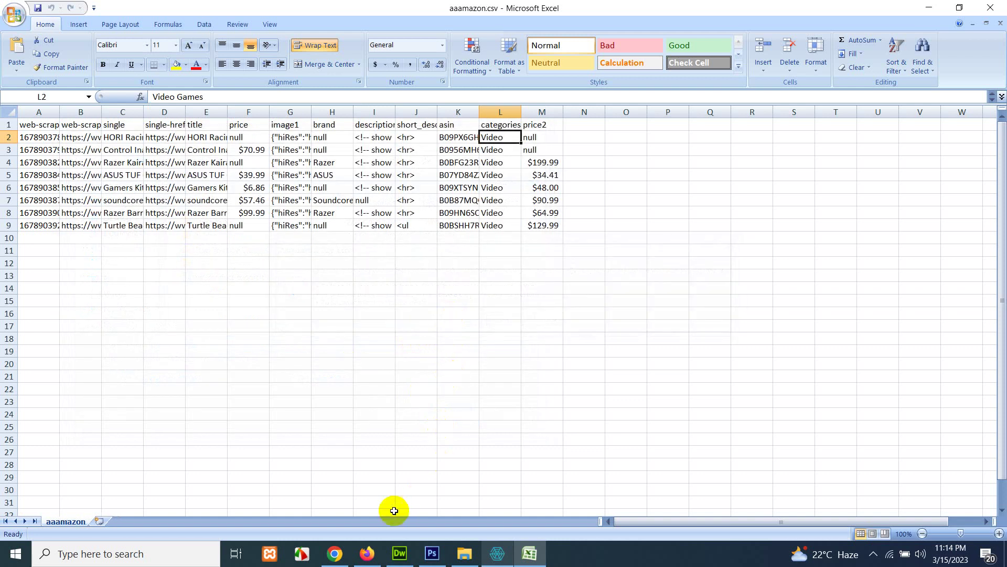
pyautogui.click(367, 553)
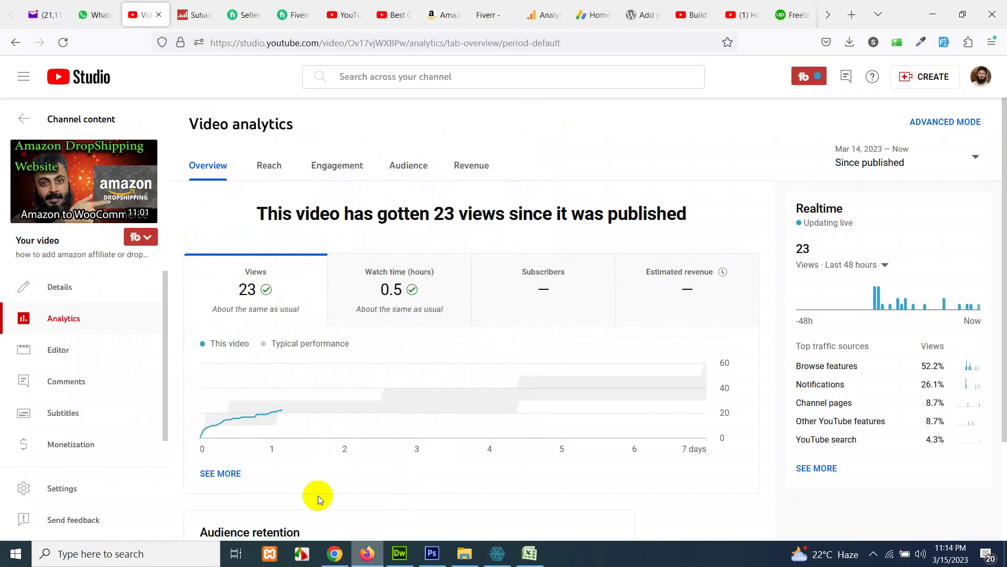
pyautogui.click(367, 553)
pyautogui.click(335, 554)
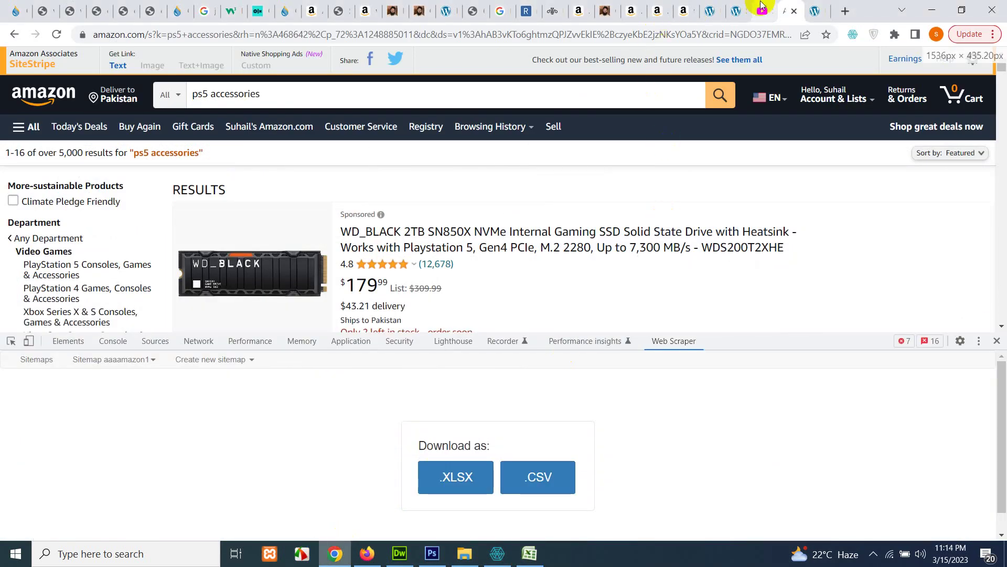
pyautogui.click(813, 11)
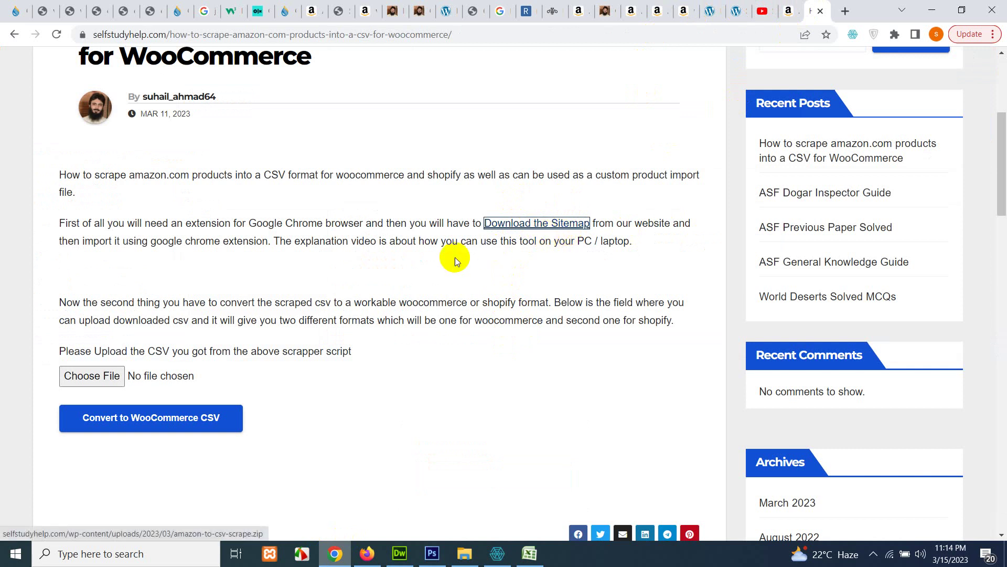
# - Upload aaamazon.csv and submit it for conversion to a WooCommerce CSV
pyautogui.click(85, 381)
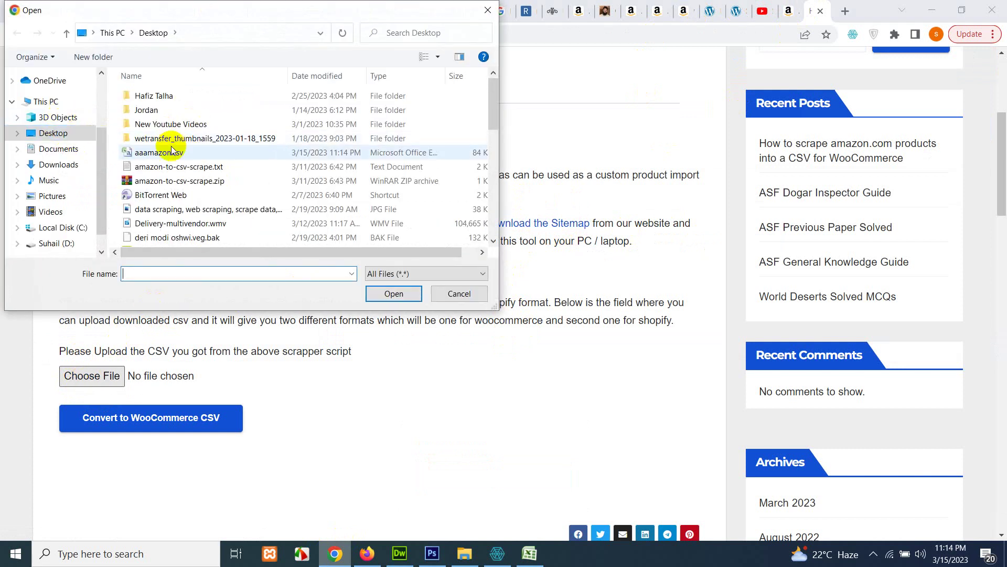
pyautogui.click(157, 153)
pyautogui.click(390, 293)
pyautogui.click(148, 423)
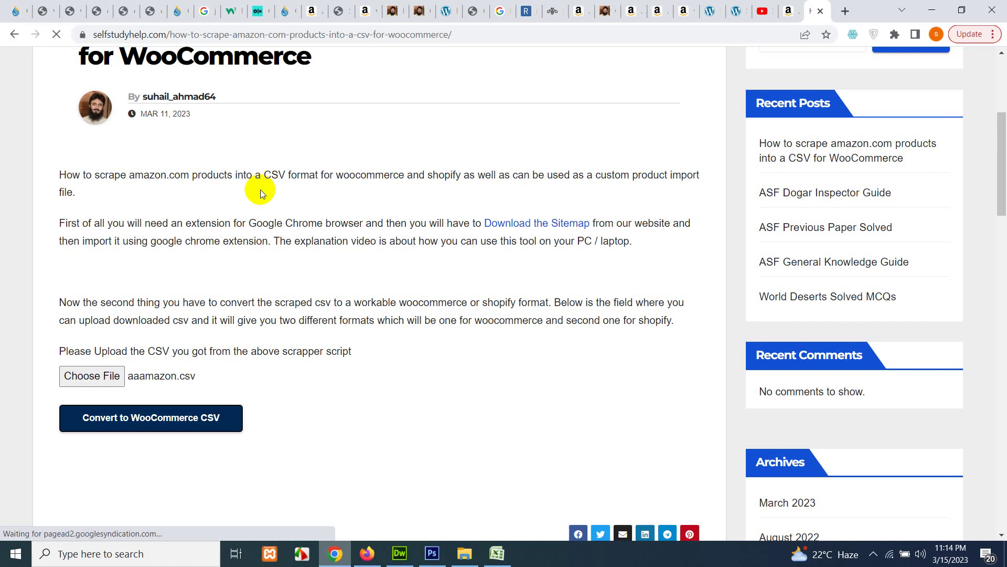
# - Copy the WooCommerce CSV download link and load it in a new Incognito window
pyautogui.hotkey('alt', 'Tab')
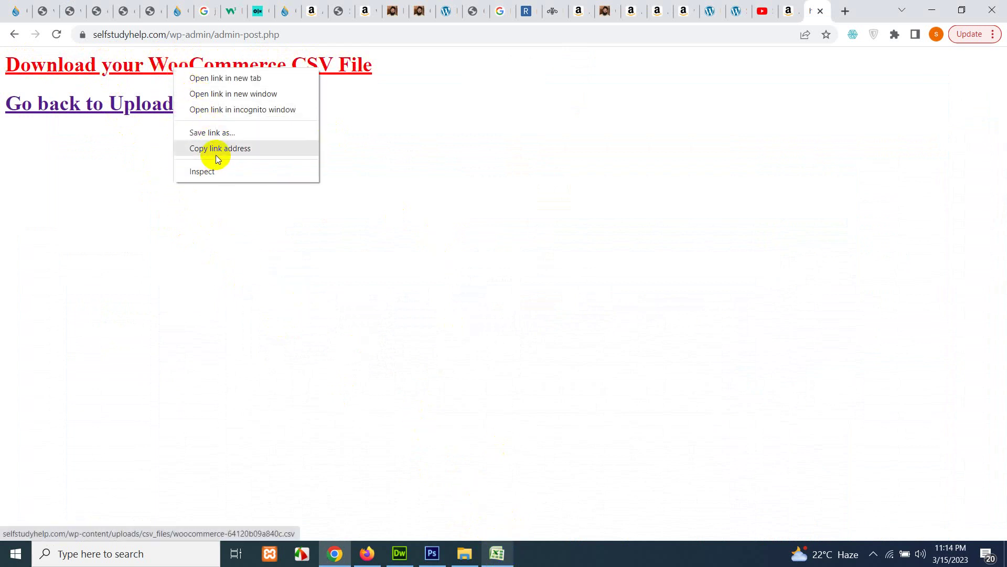
pyautogui.click(216, 153)
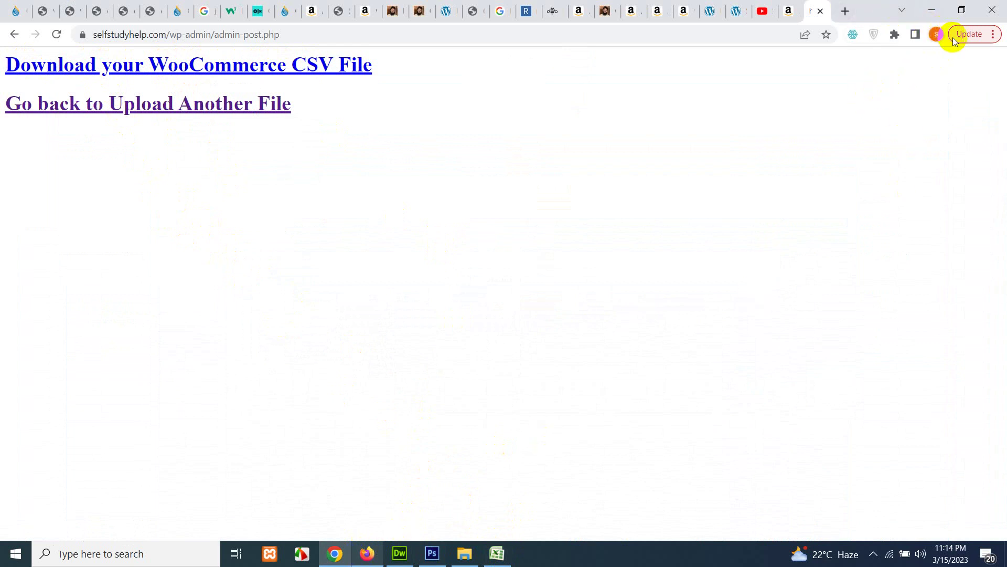
pyautogui.click(993, 34)
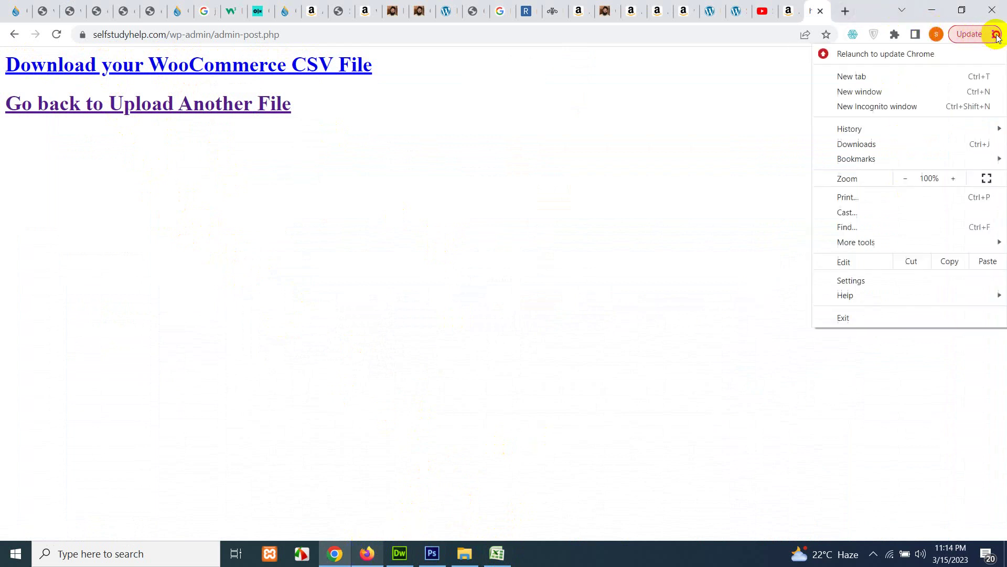
pyautogui.click(886, 110)
pyautogui.rightClick(246, 35)
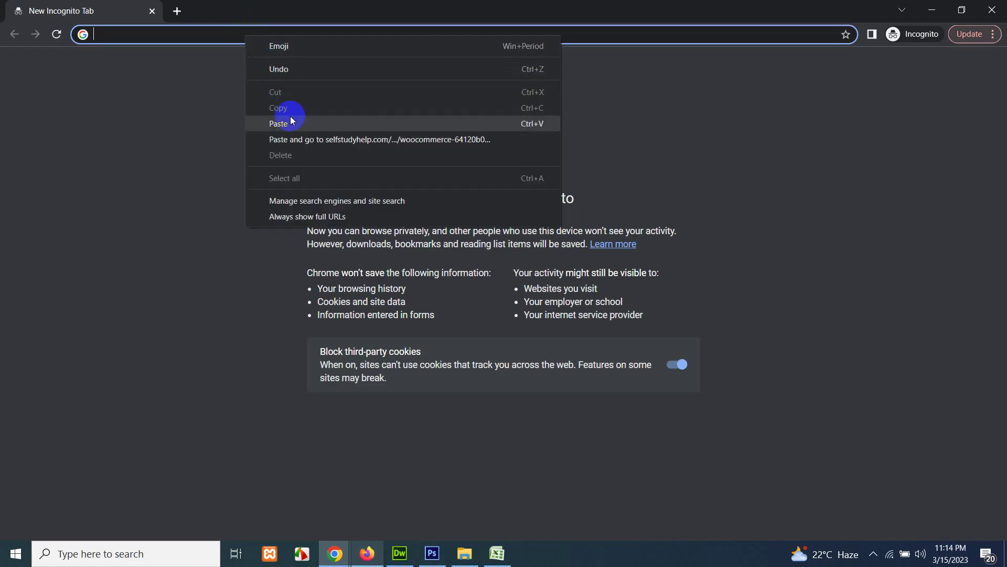
pyautogui.click(296, 135)
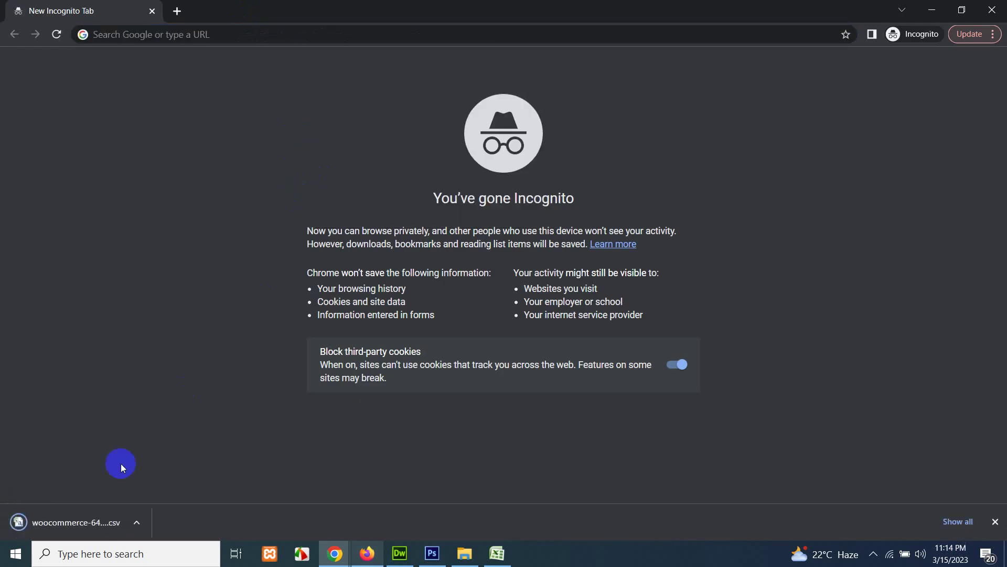
# - Open woocommerce-64120b09a840c.csv in Excel and check the image URL in cell G2
pyautogui.click(65, 528)
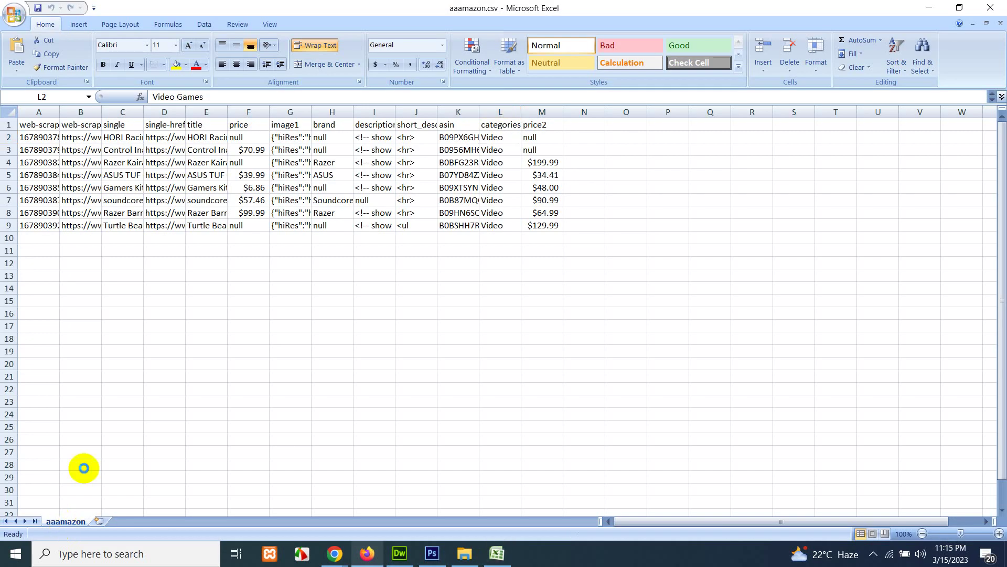
pyautogui.click(300, 140)
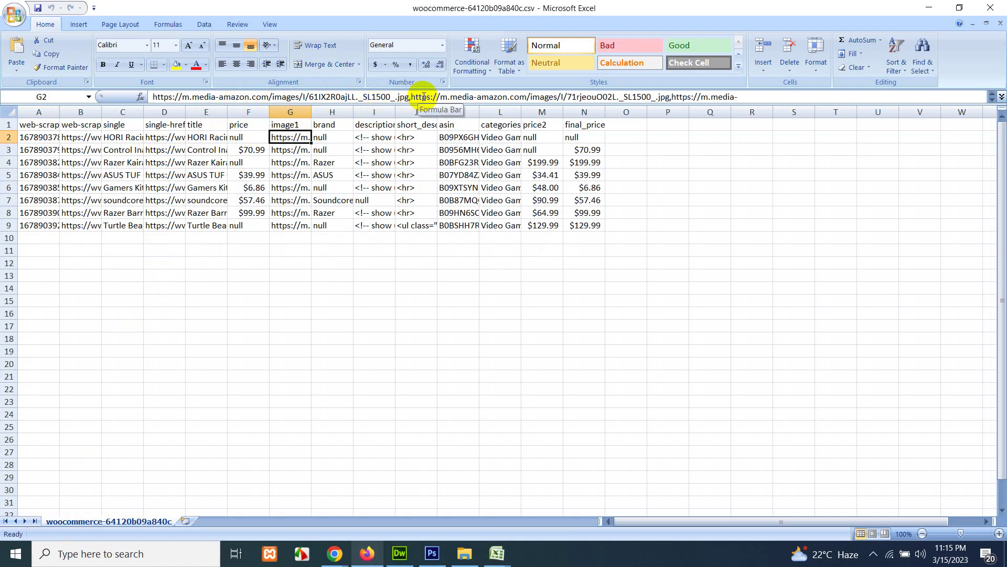